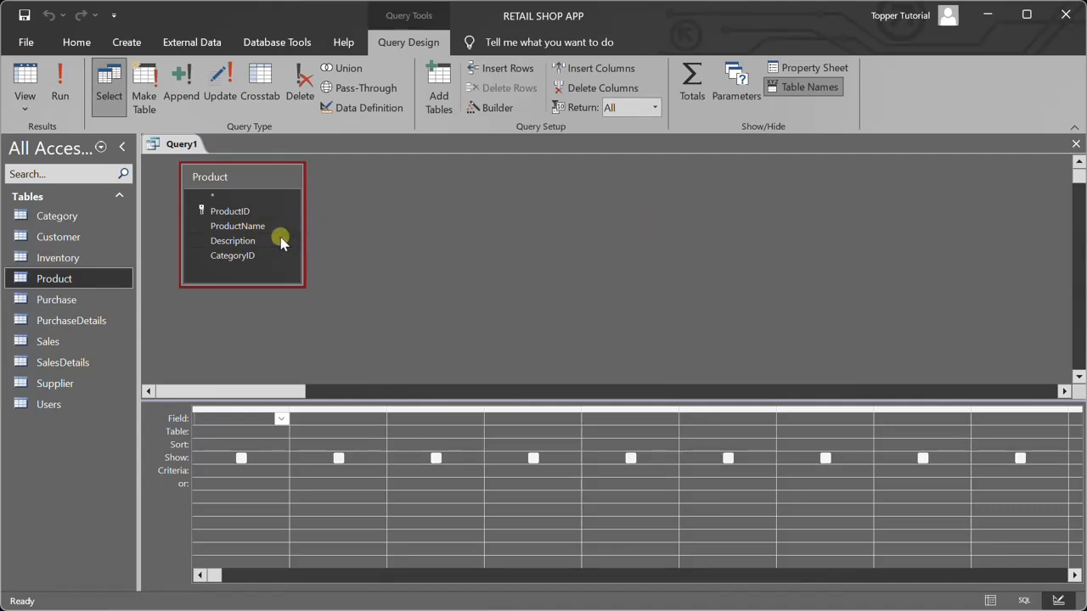
click(242, 212)
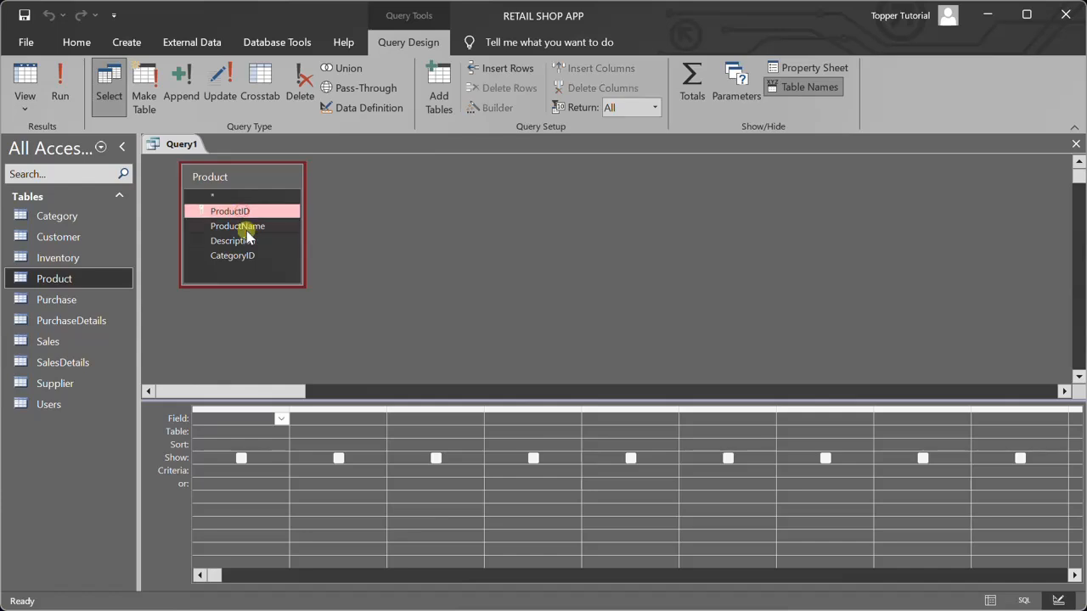
click(268, 228)
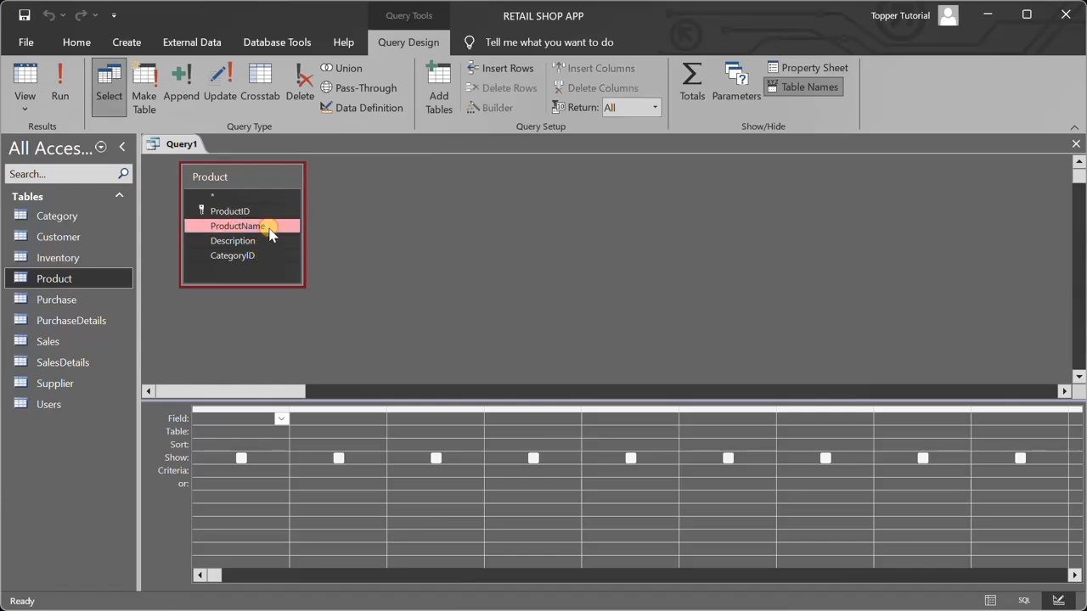
click(270, 241)
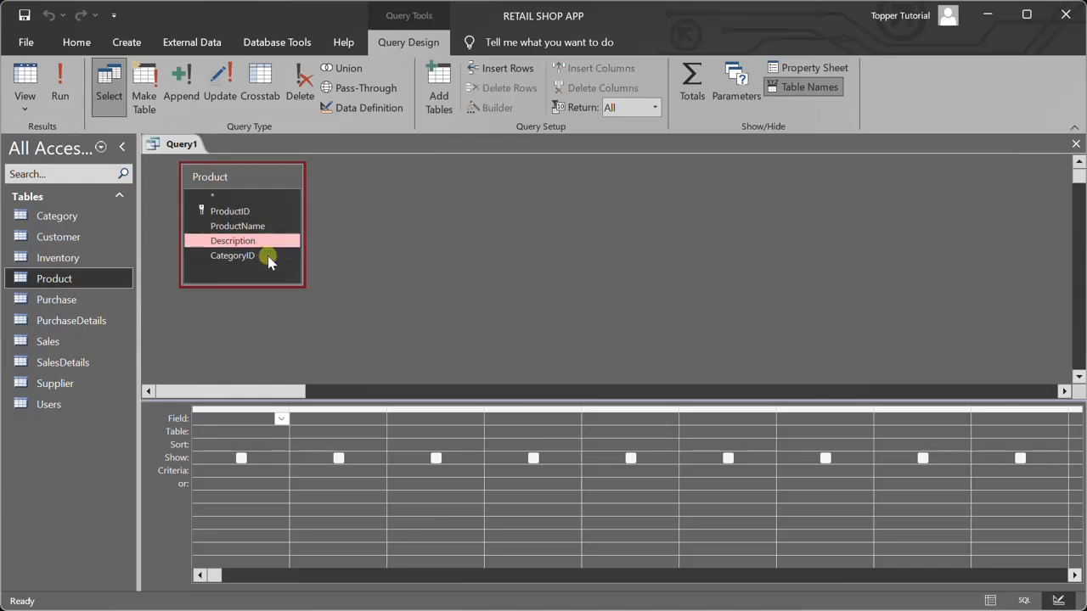
click(268, 258)
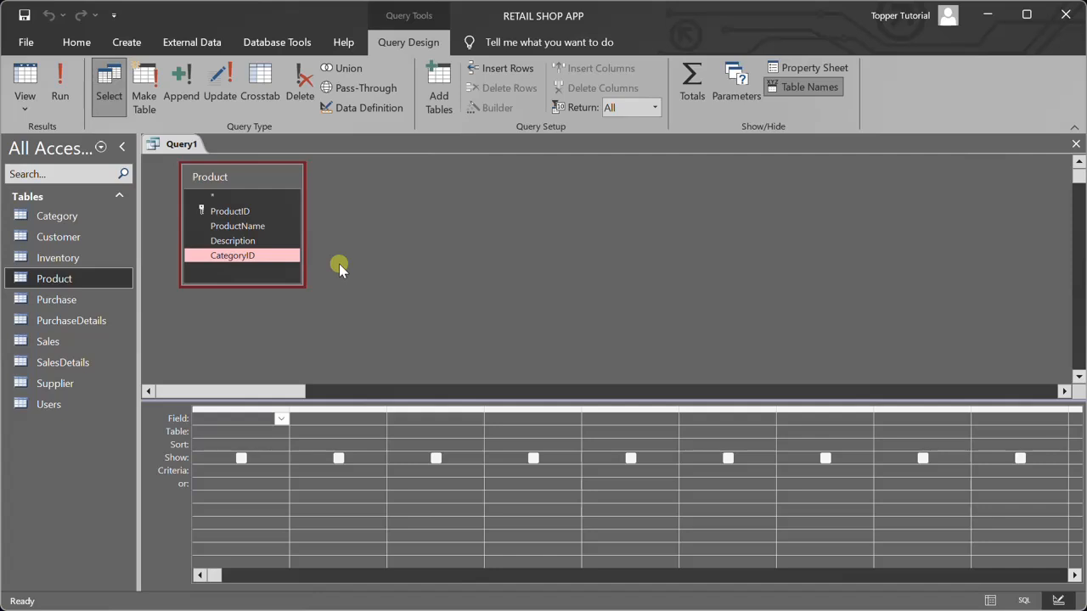
click(265, 212)
click(265, 228)
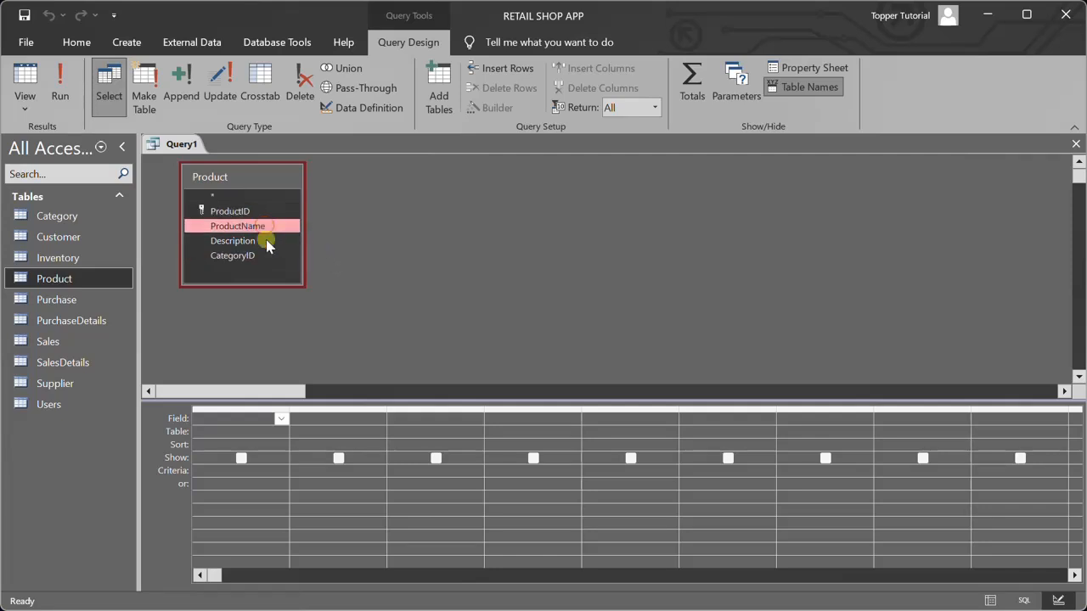
click(262, 256)
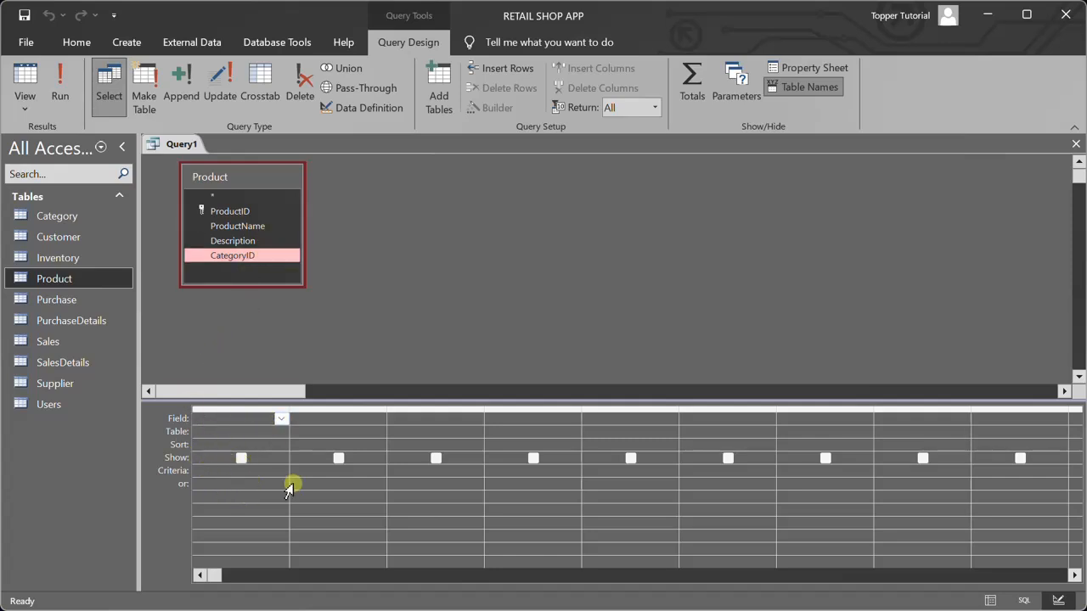
Add the ProductID, ProductName and CategoryID fields of the Product table to the query and run it
click(280, 420)
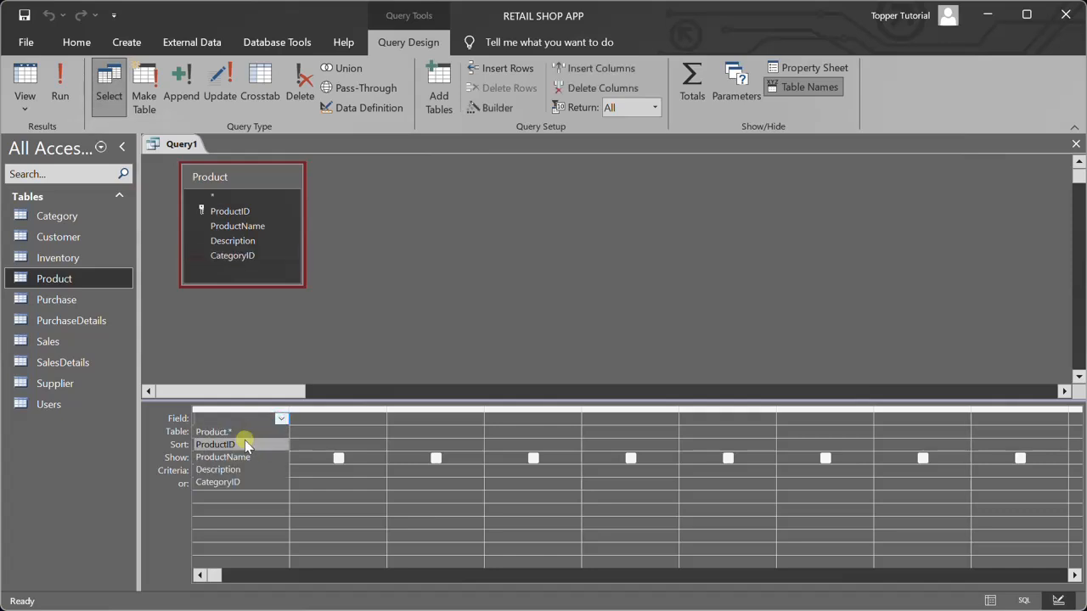
click(245, 440)
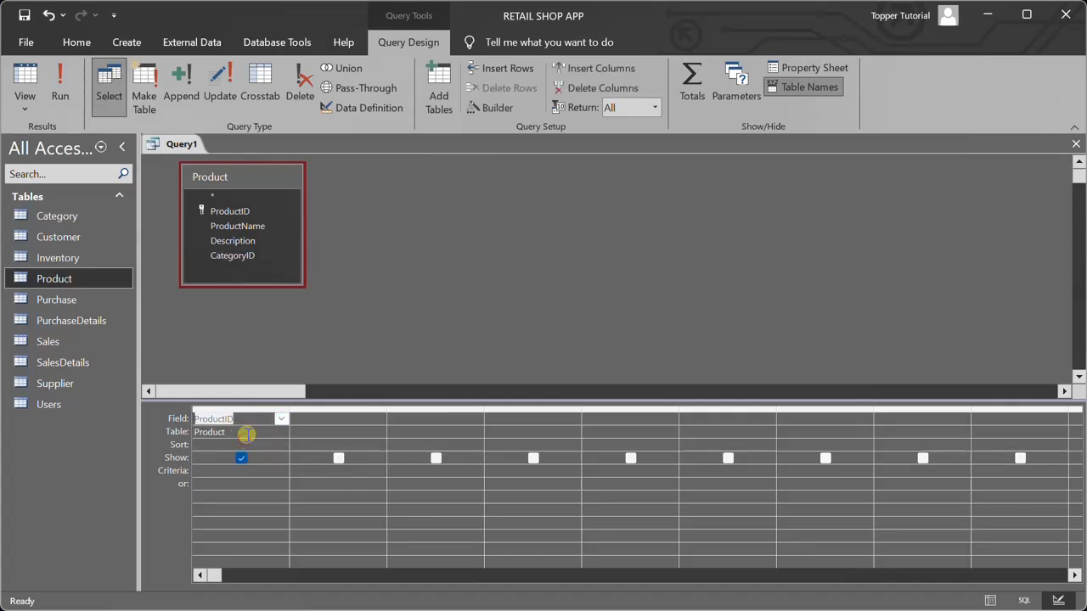
double_click(244, 226)
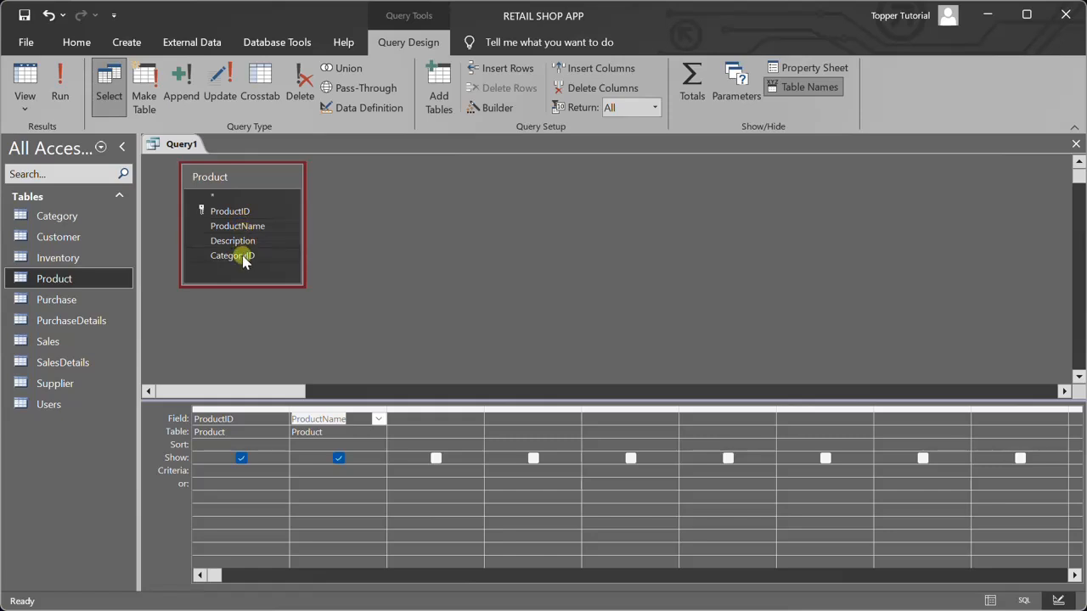
click(242, 260)
drag(242, 260, 401, 418)
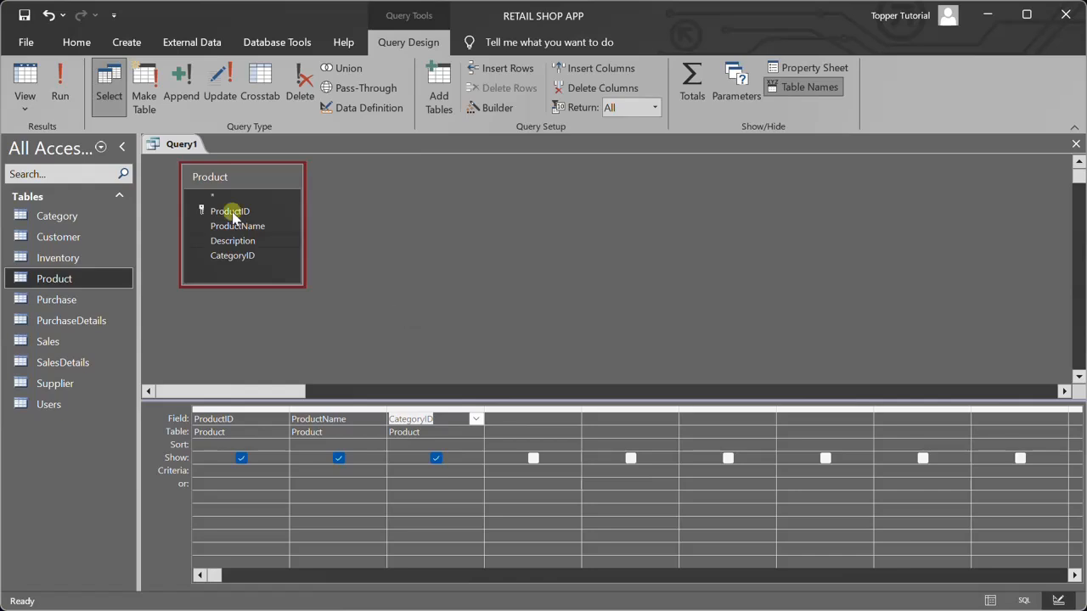
click(68, 85)
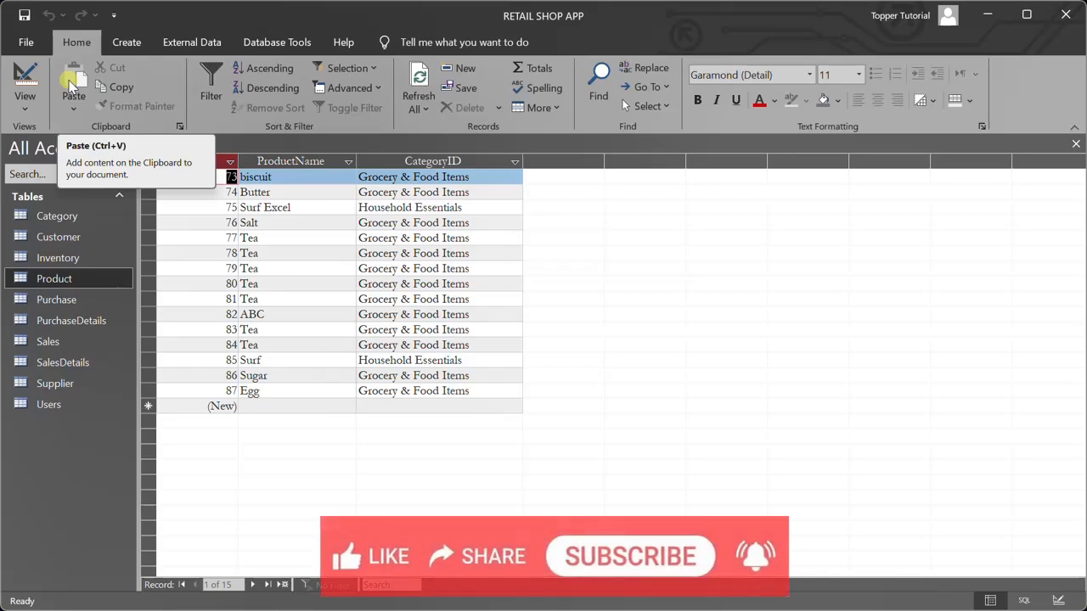
Return to the query design, set the ProductName criterion to Tea and run the query
click(27, 112)
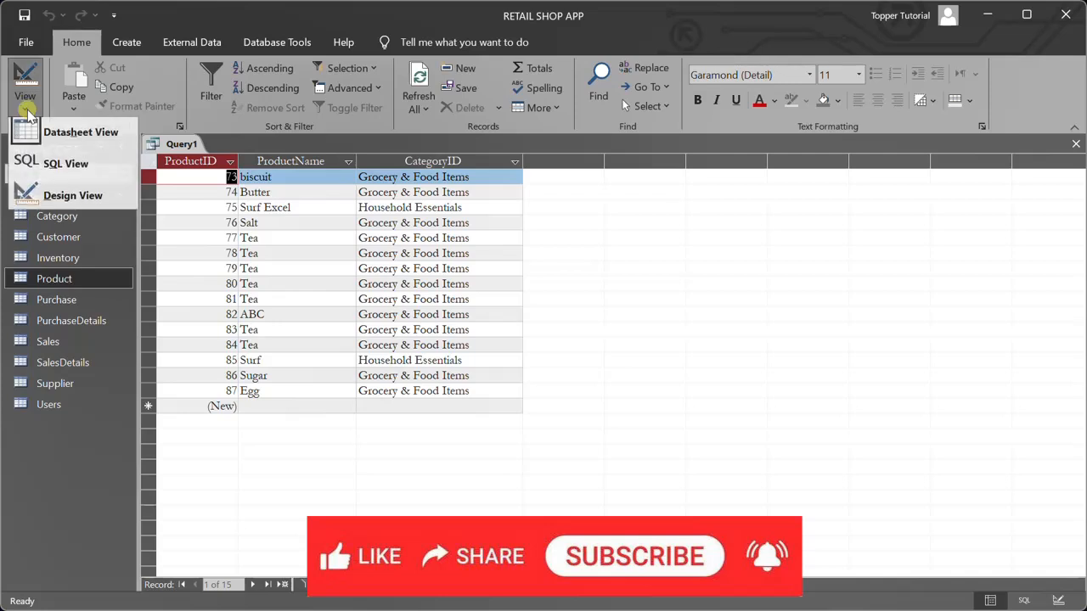
click(64, 200)
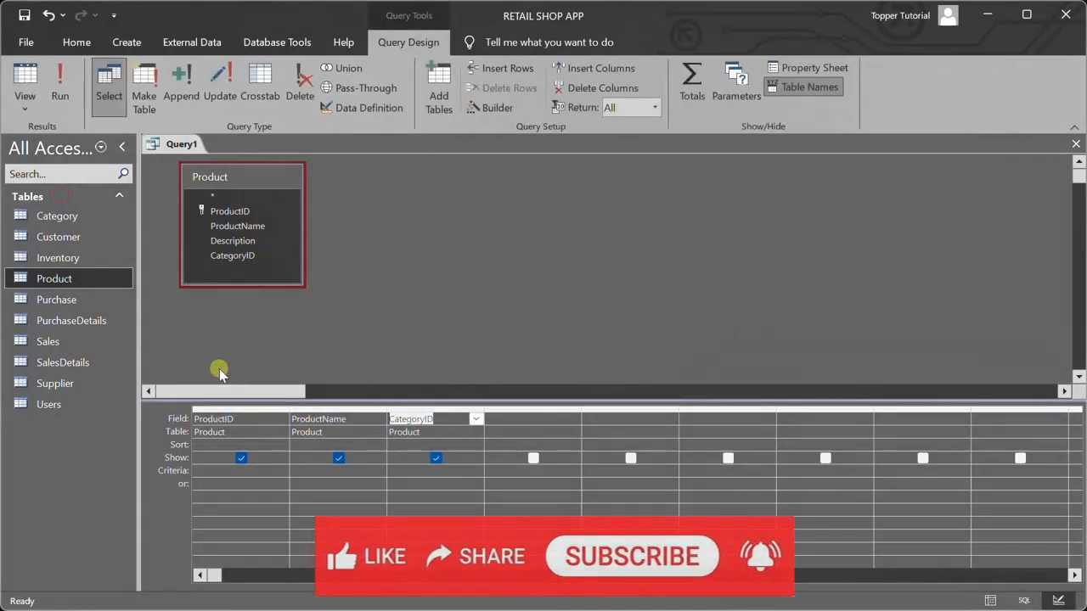
click(313, 472)
text(Tea)
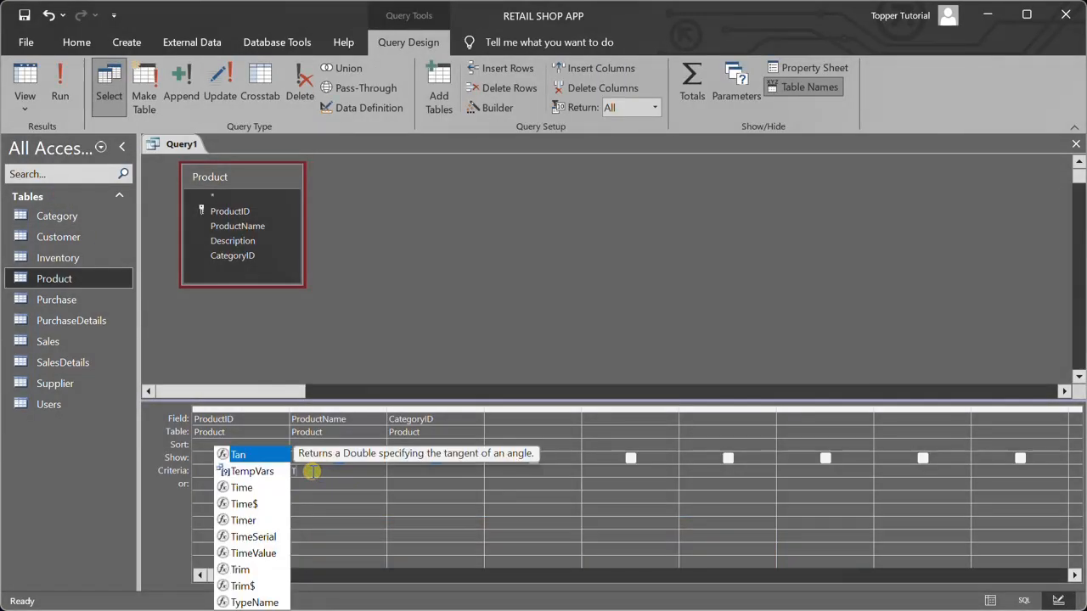
click(61, 91)
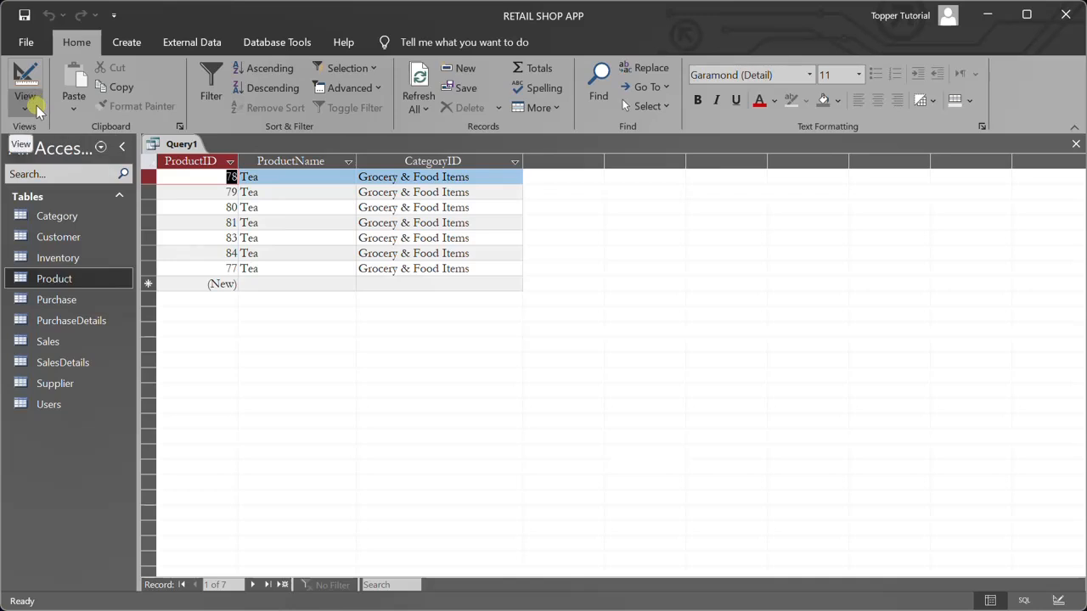
Return to the query design and set the ProductID sort order to Ascending
click(37, 109)
click(68, 201)
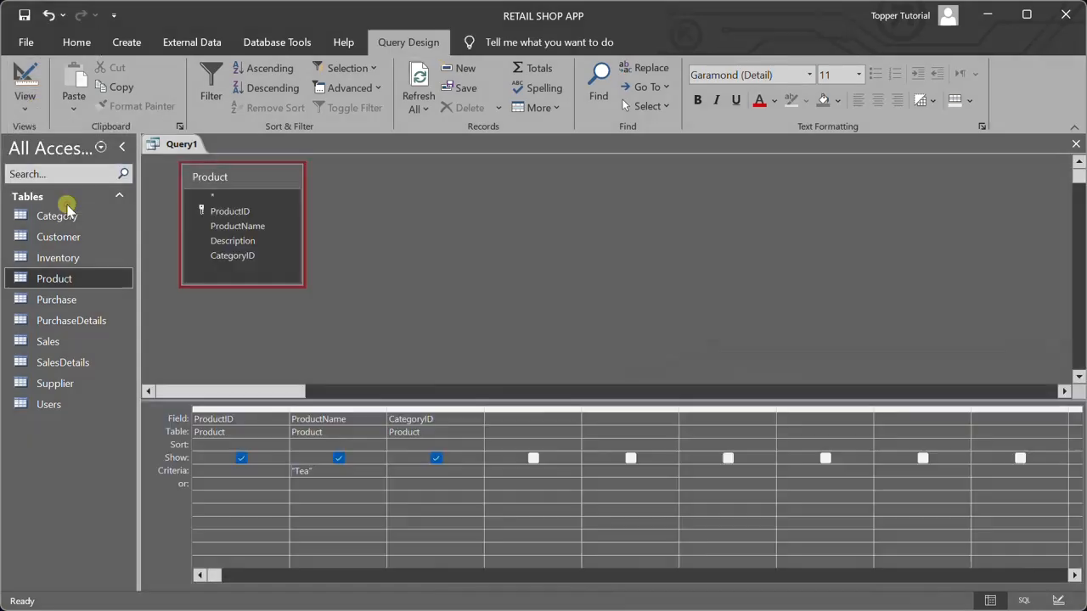
click(277, 447)
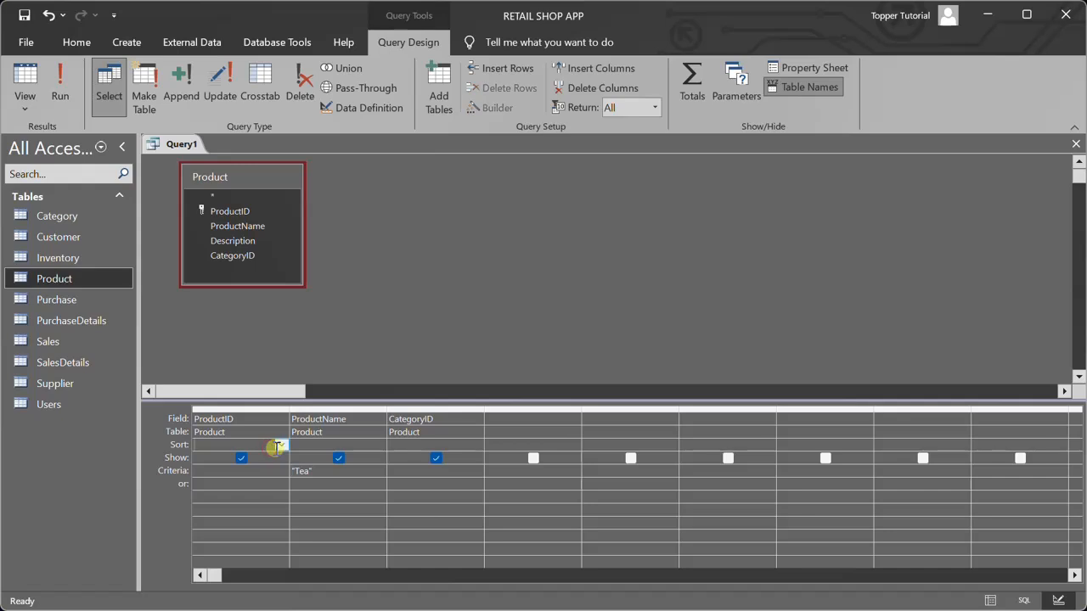
click(281, 445)
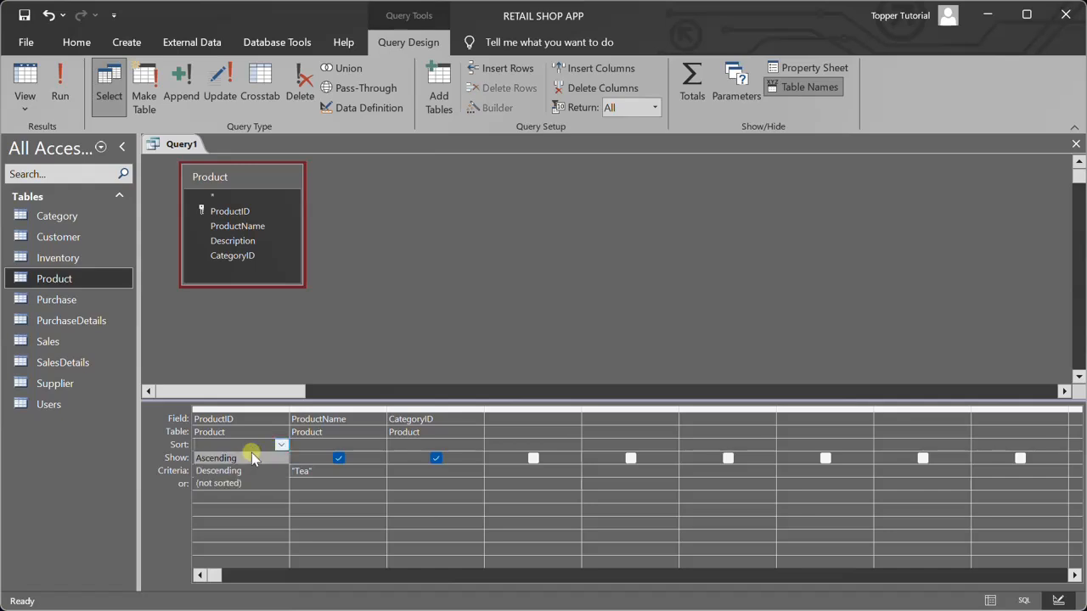
click(220, 457)
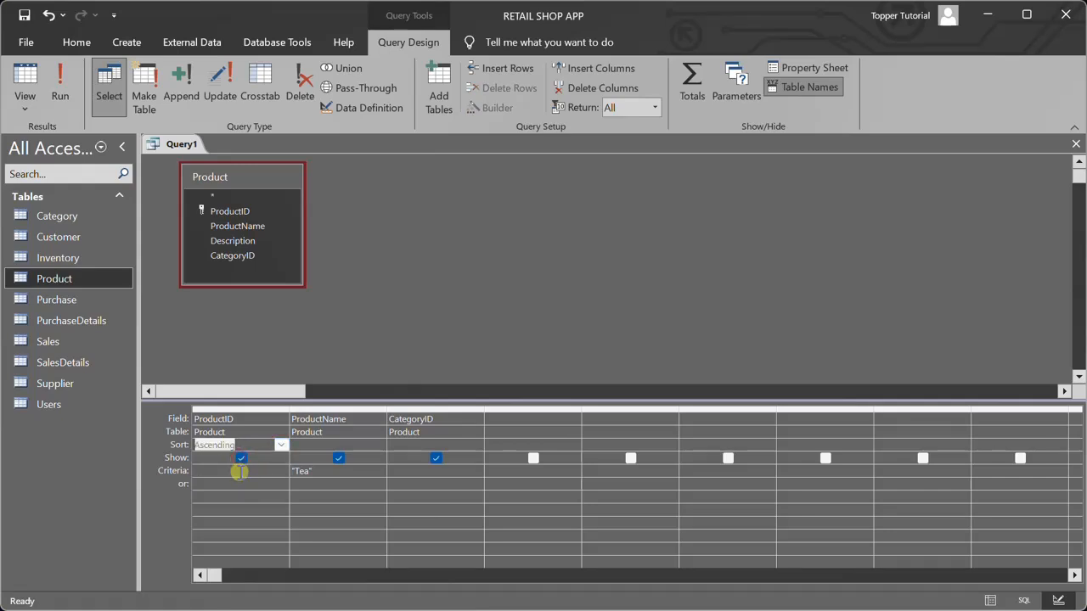
Change the ProductID sort order to Descending and run the query
click(281, 446)
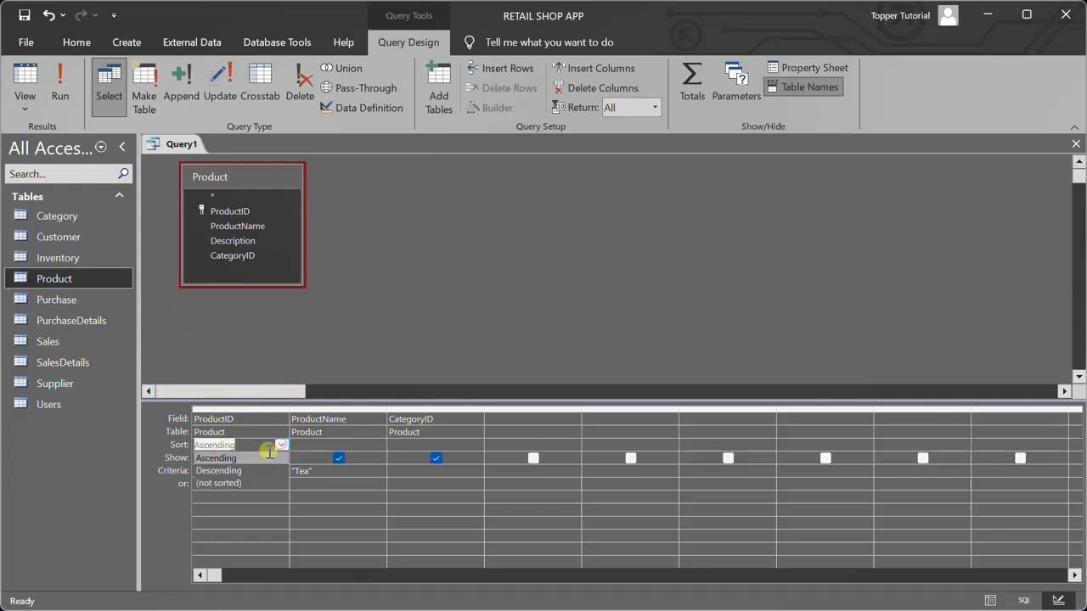
click(237, 472)
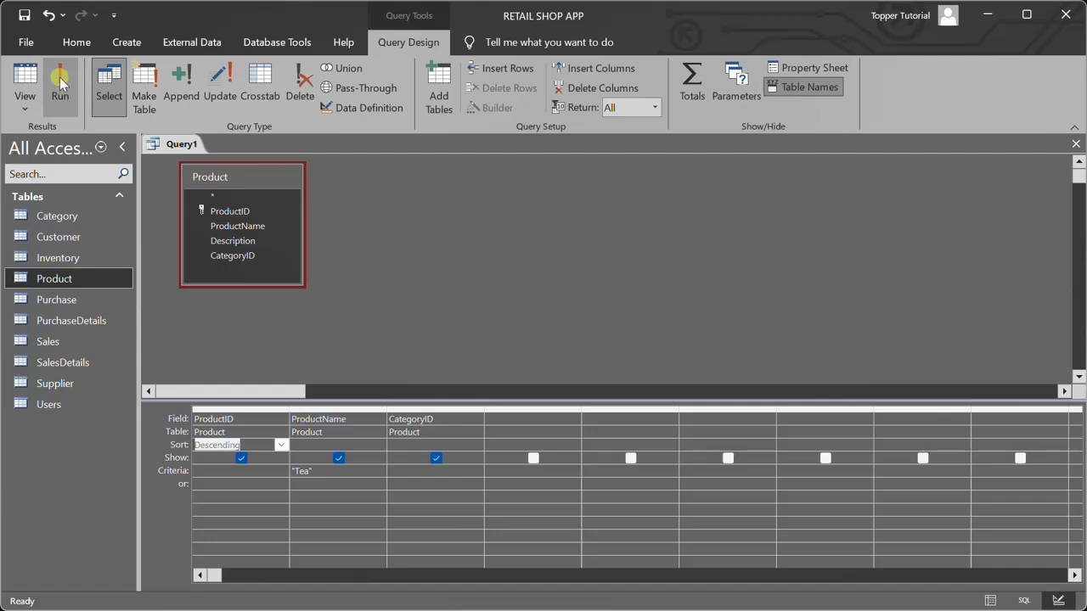
click(74, 96)
Close the query and save it under the name qryProductWithTea
click(1076, 144)
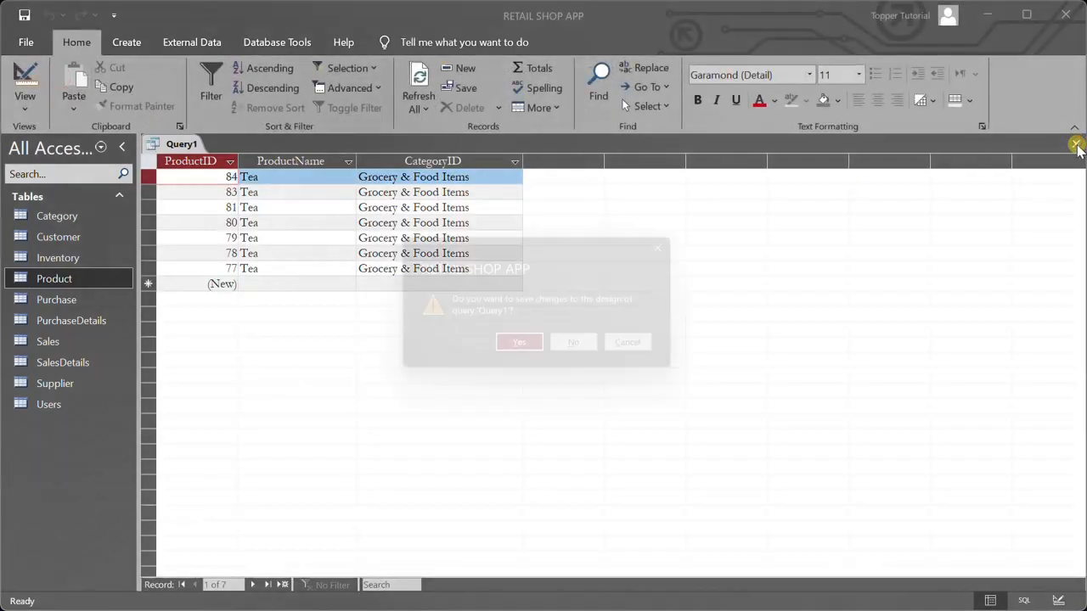
click(523, 351)
text(qryProductWithTea)
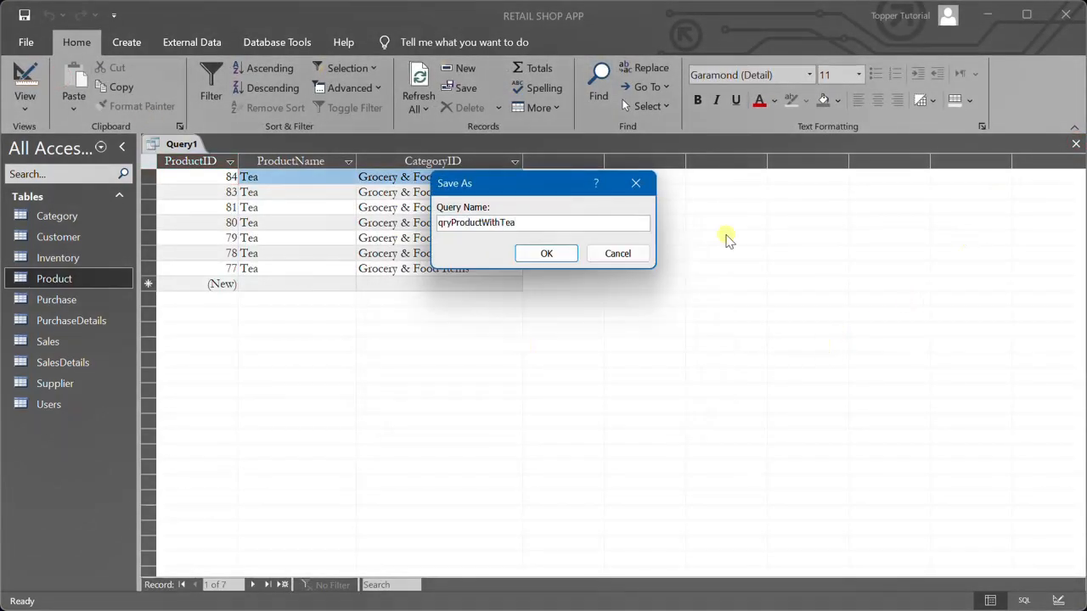
key(Return)
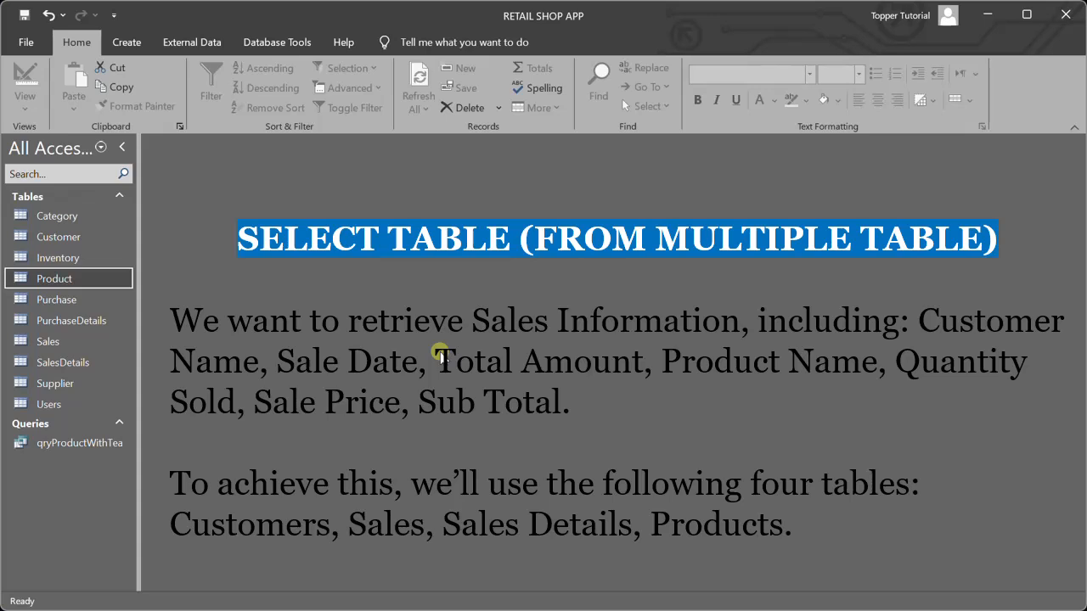
Start a new query in design view with the Customer, Sales, SalesDetails and Product tables
click(130, 48)
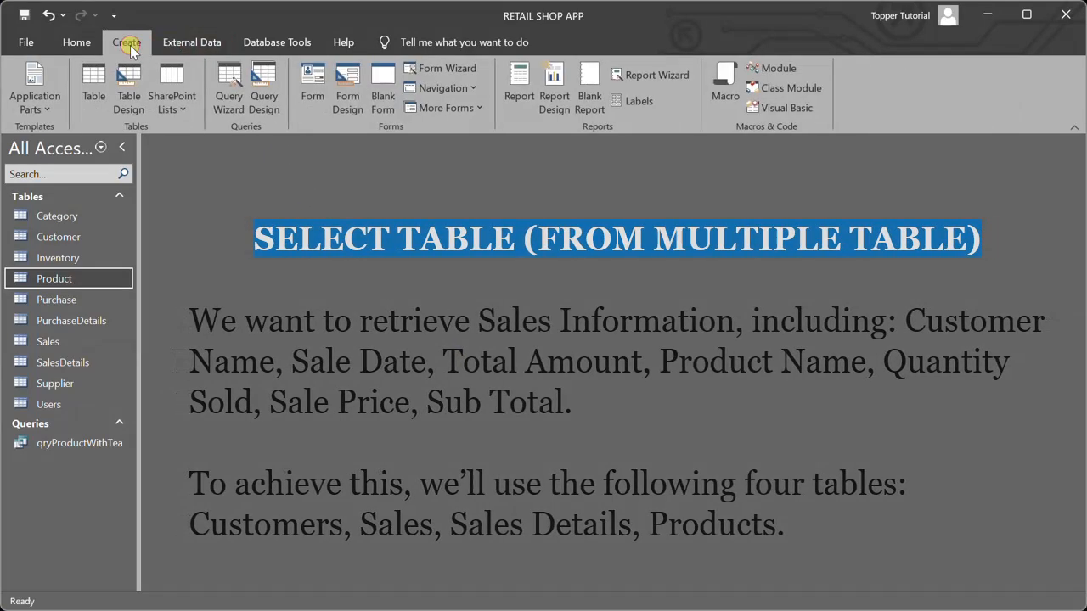
click(262, 85)
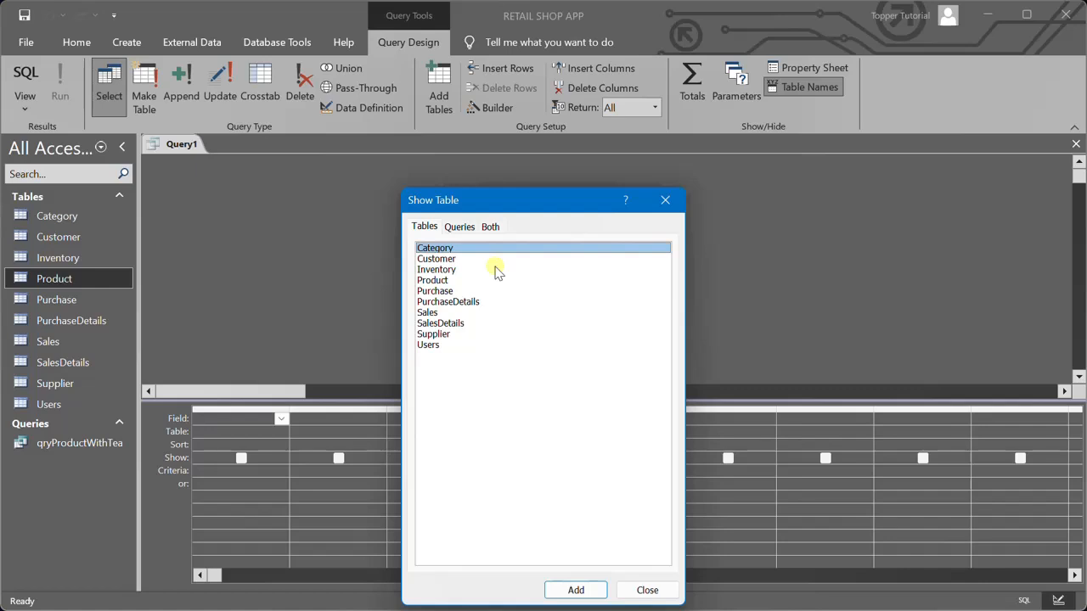
double_click(447, 259)
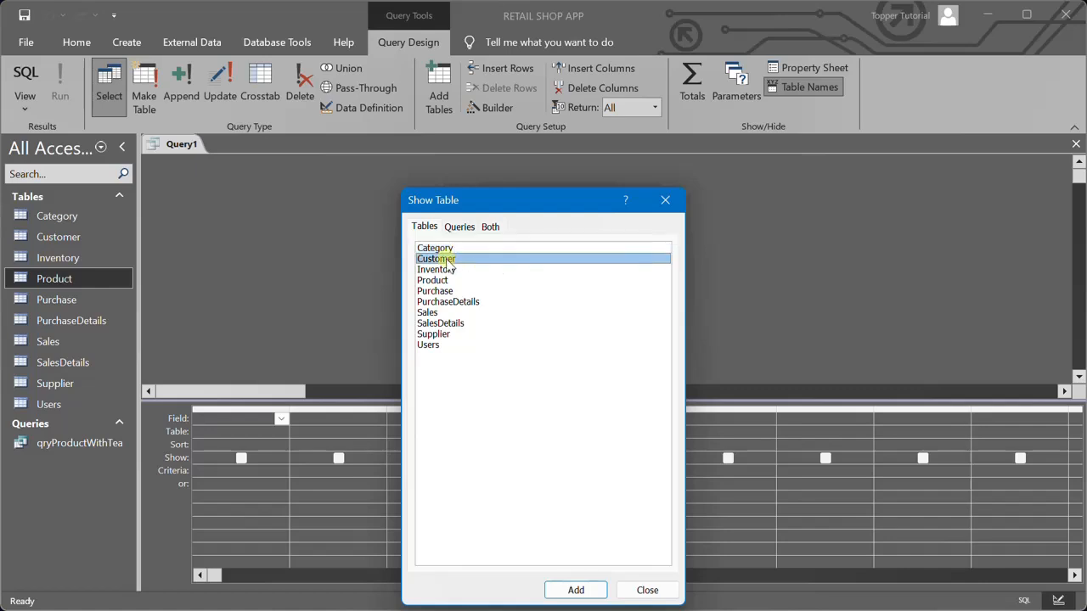
double_click(428, 314)
double_click(433, 325)
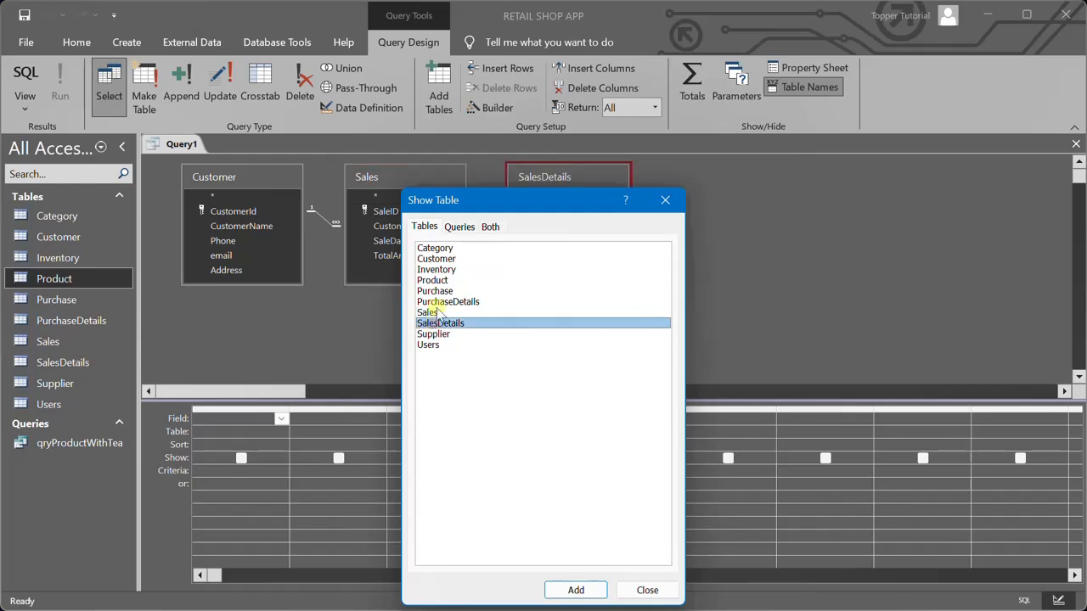
double_click(432, 280)
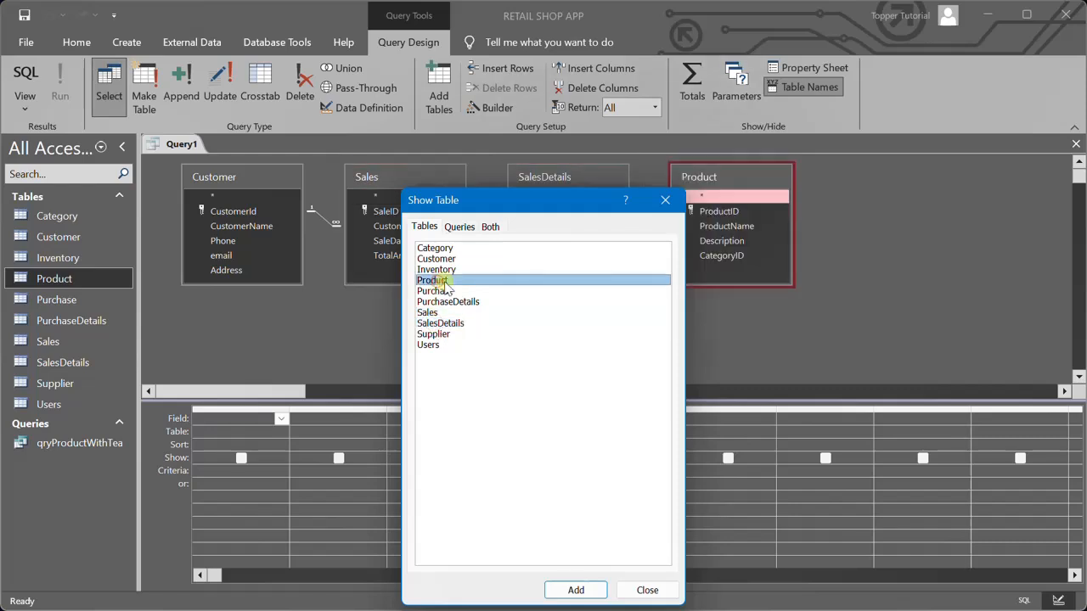
click(661, 199)
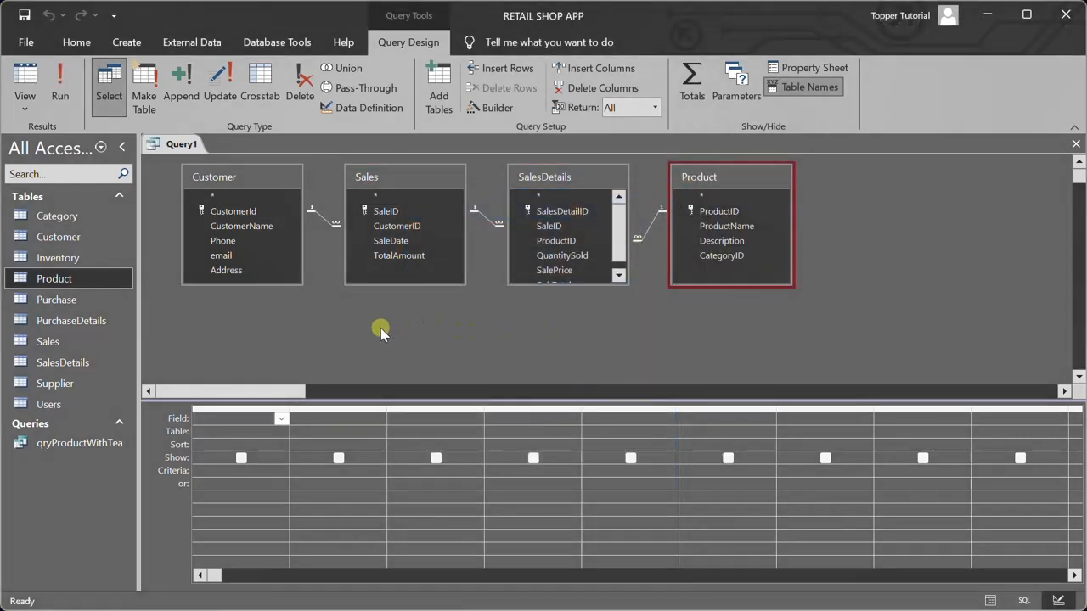
Add CustomerId and CustomerName from Customer, and SaleDate and TotalAmount from Sales, to the query
double_click(237, 211)
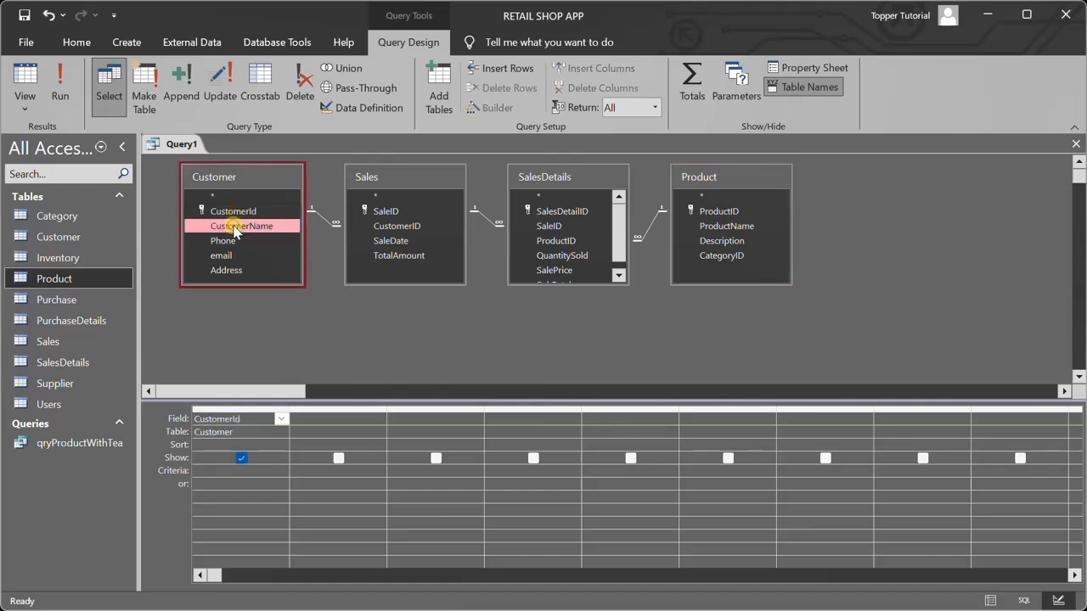
double_click(236, 227)
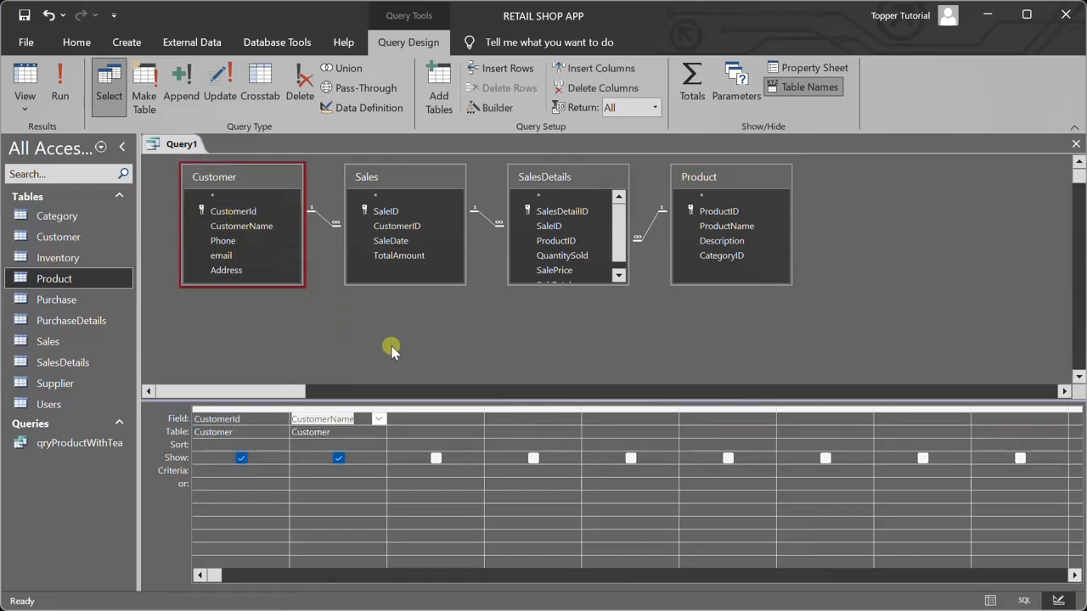
double_click(392, 241)
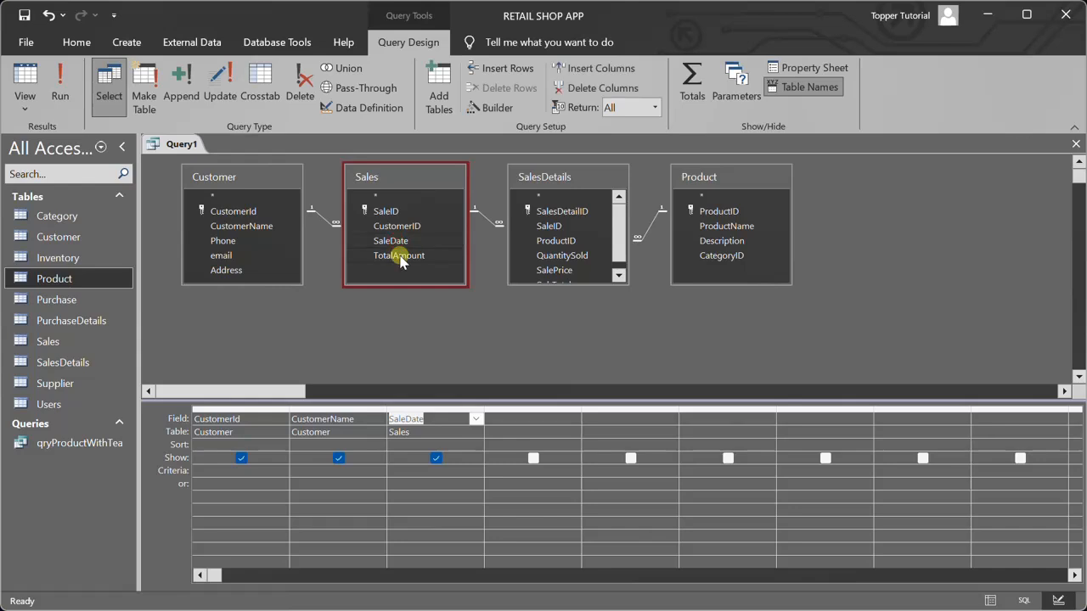
double_click(400, 257)
Add ProductID, QuantitySold, SalePrice and SubTotal from SalesDetails and ProductName from Product to the query, and run it
drag(583, 284, 581, 345)
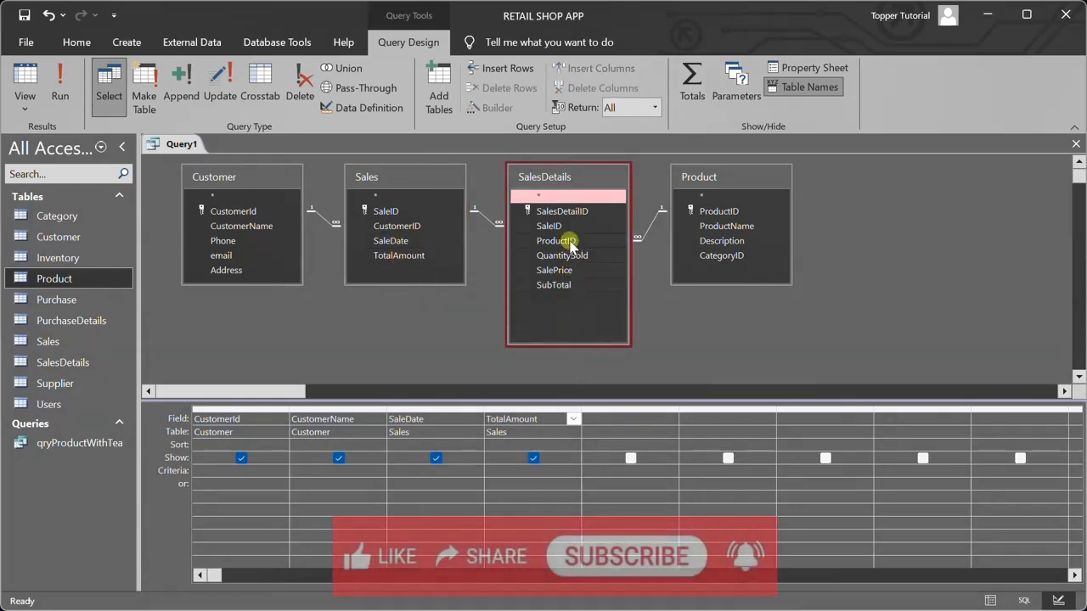
double_click(559, 241)
double_click(562, 256)
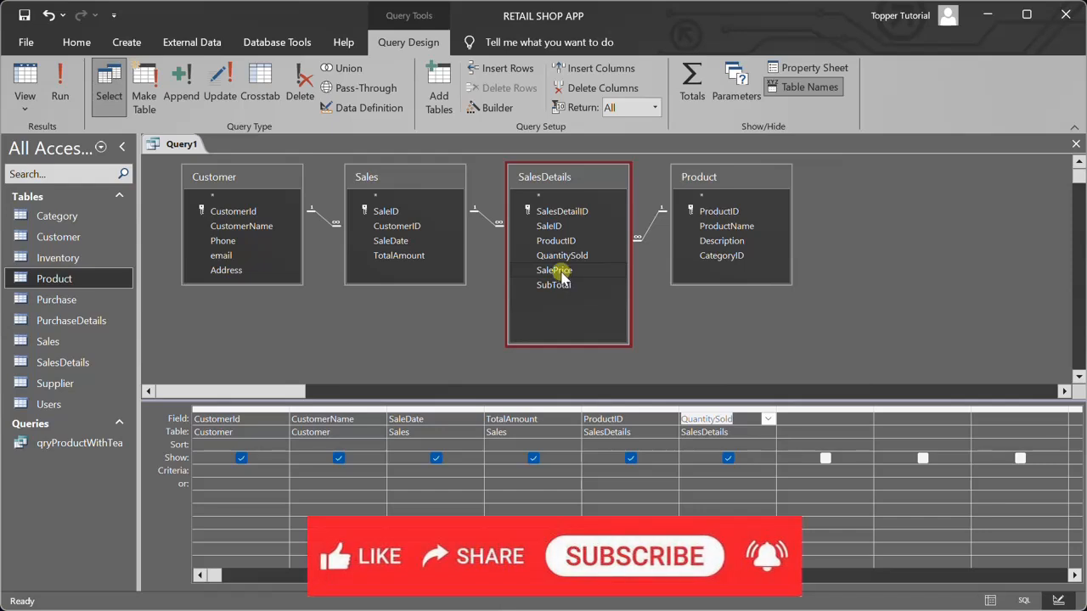
double_click(560, 271)
double_click(556, 286)
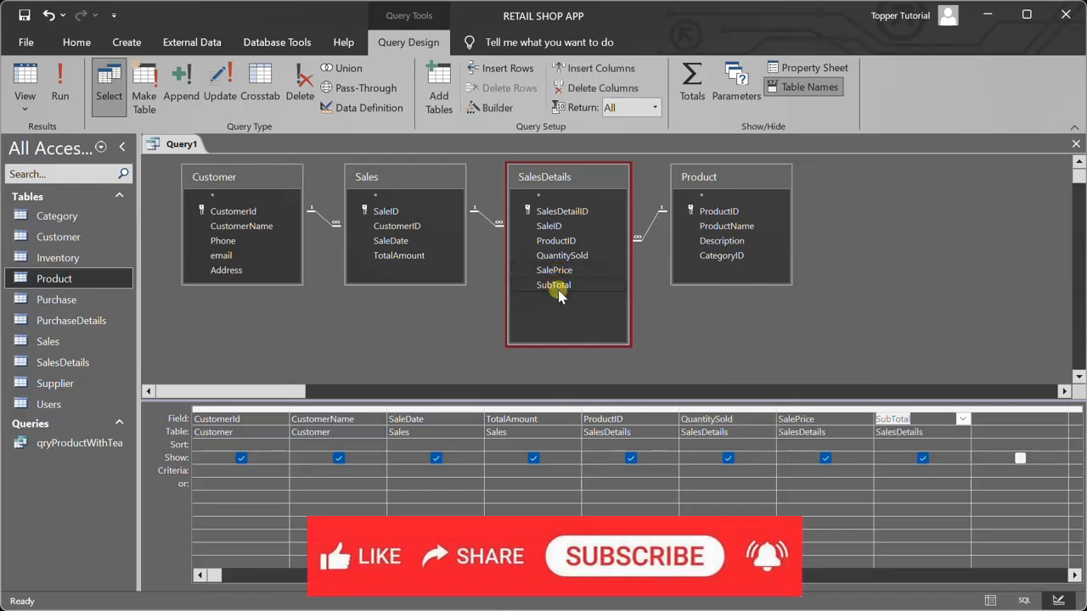
double_click(739, 226)
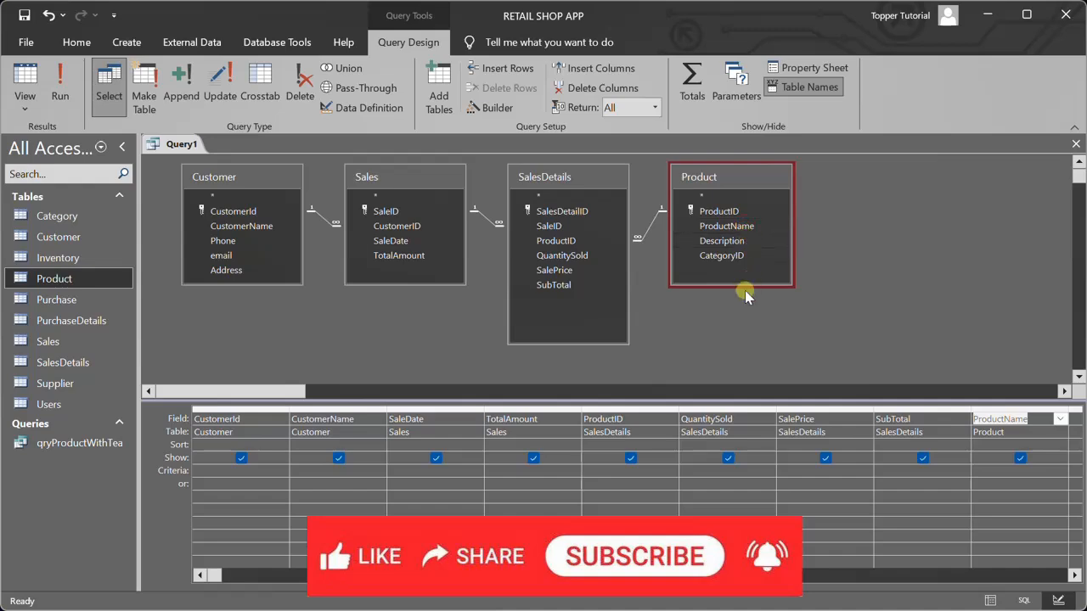
click(61, 80)
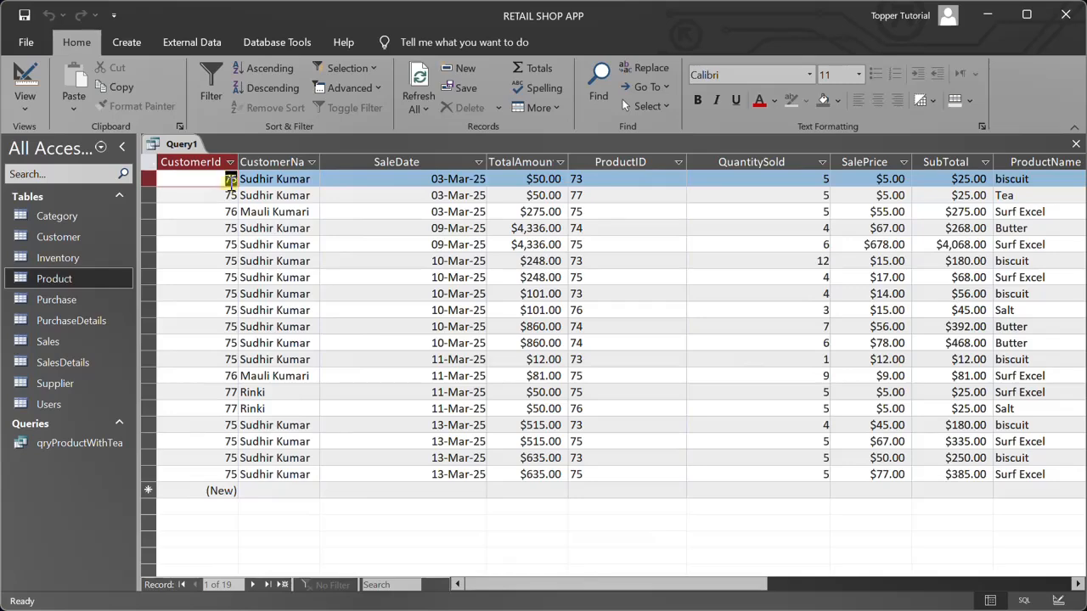
Return to the query design, enter the first customer's ID as the CustomerId criterion, and run the query
click(25, 103)
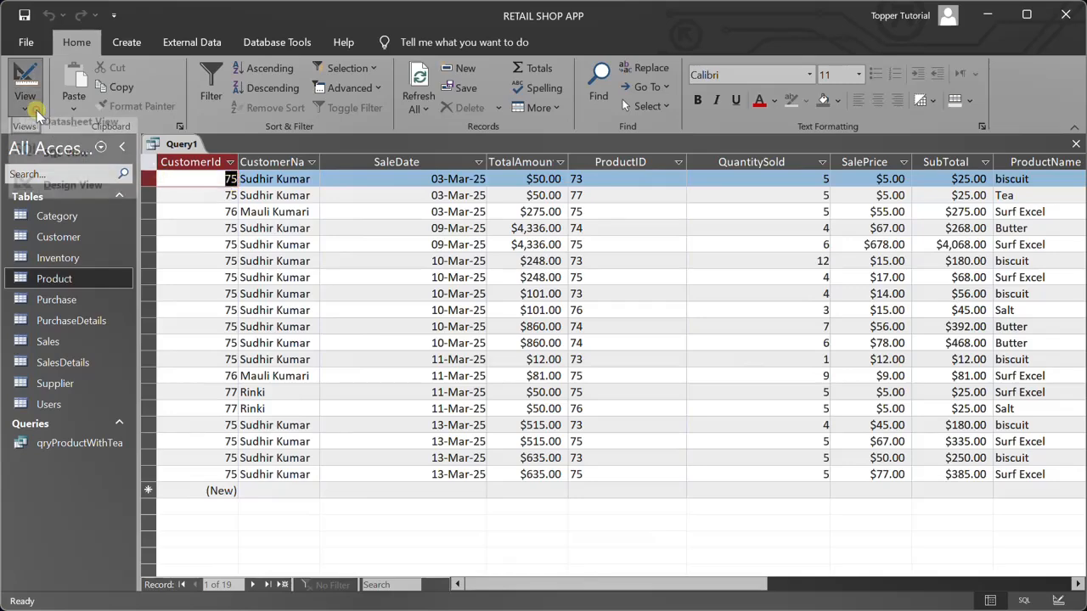
click(56, 197)
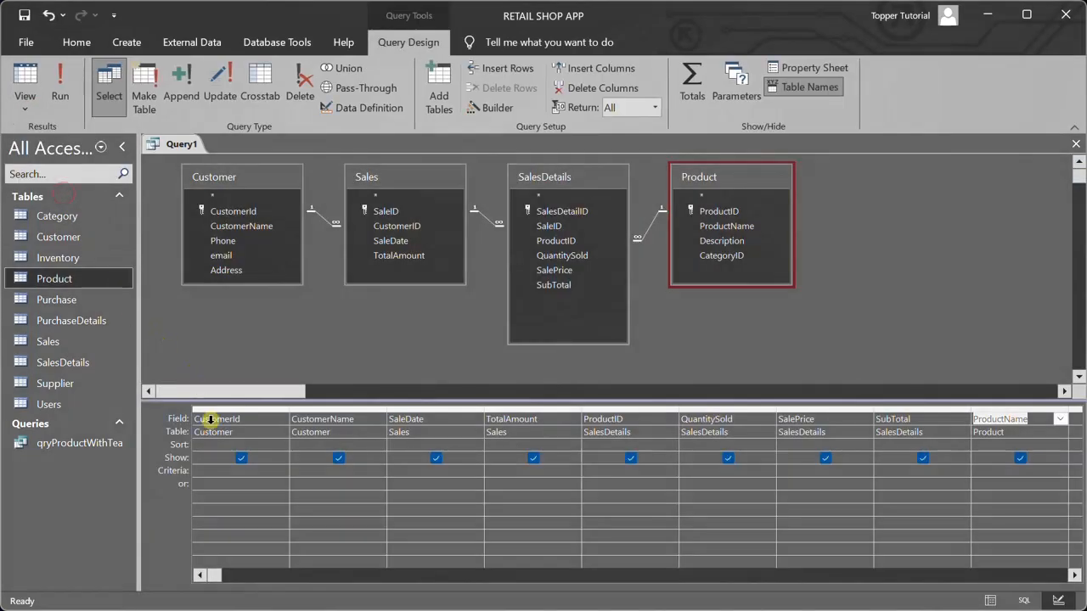
click(218, 471)
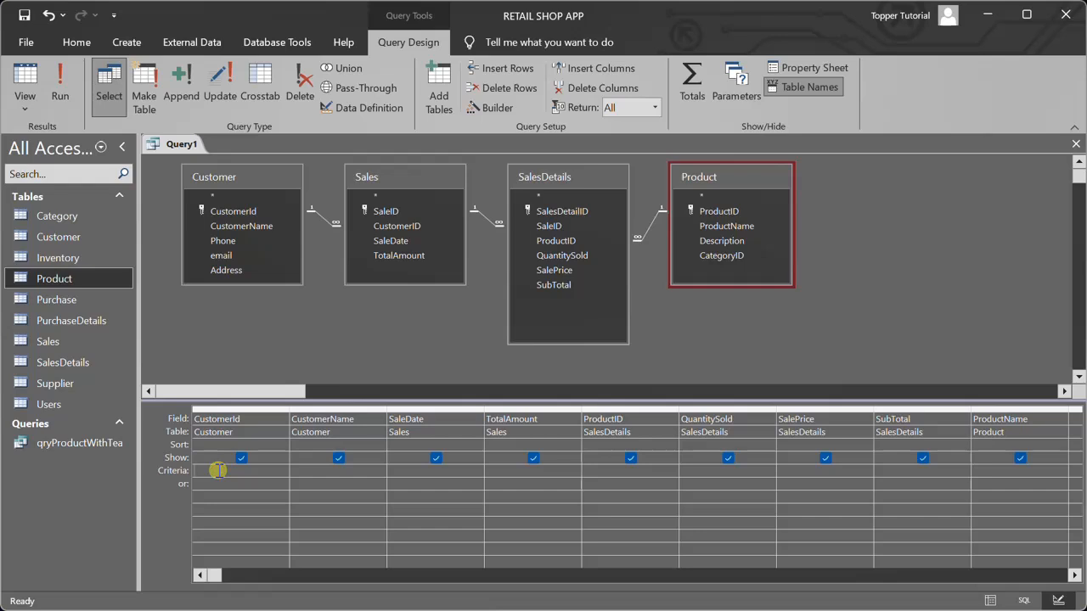
text(75)
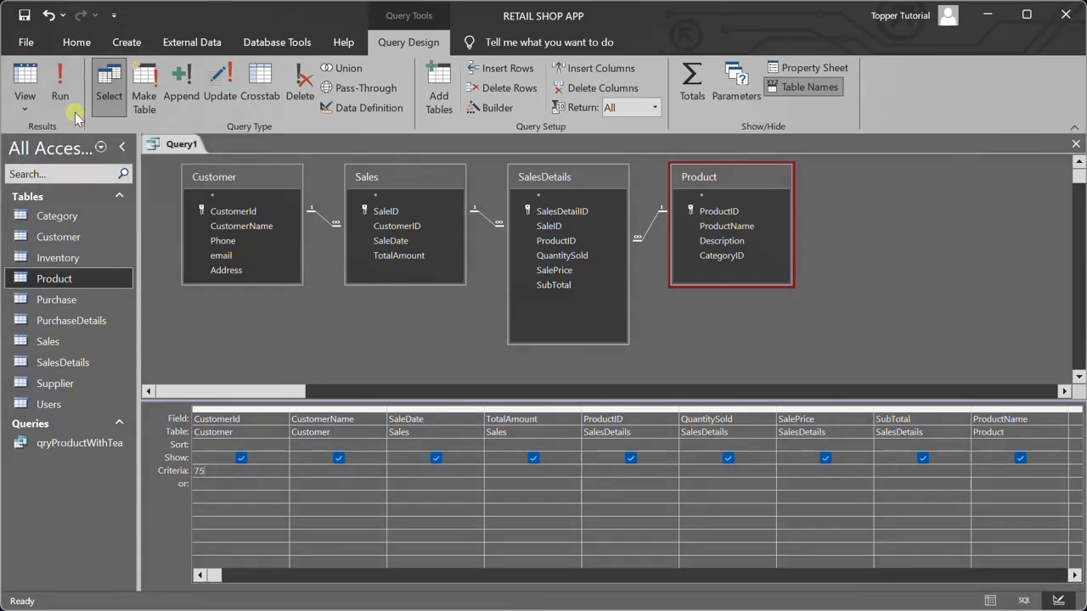
click(64, 81)
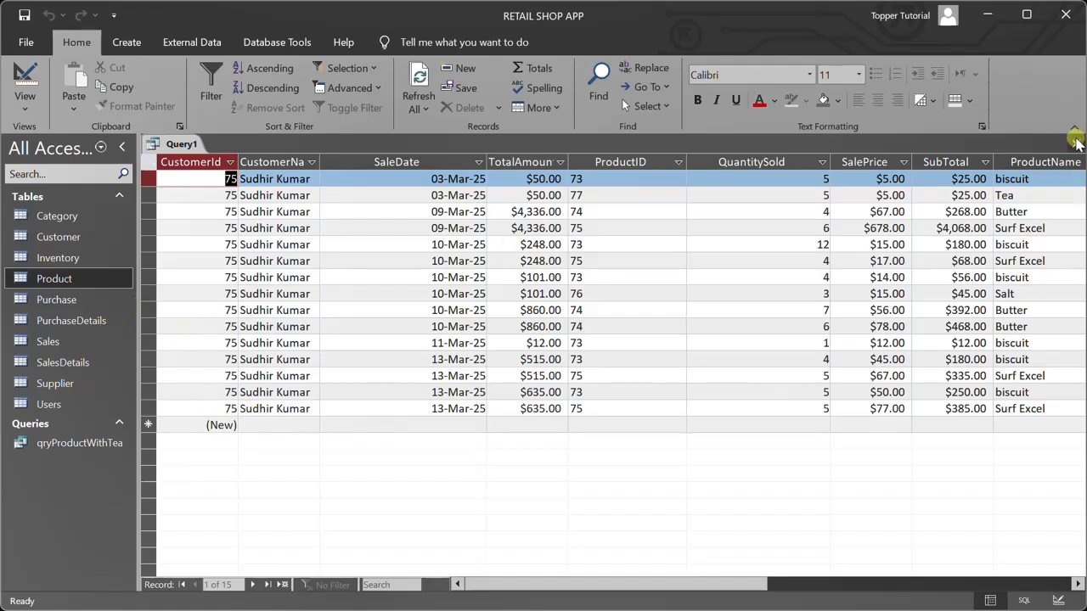
Close the query and save it under the name qrySalesInfo
click(1075, 143)
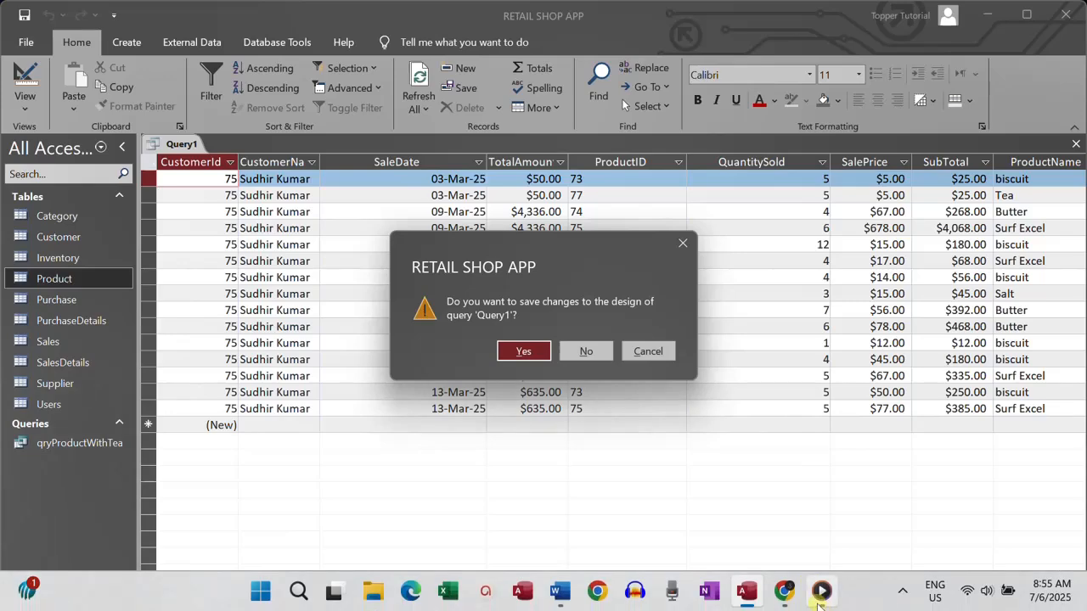
click(522, 351)
text(qrySalesInfo)
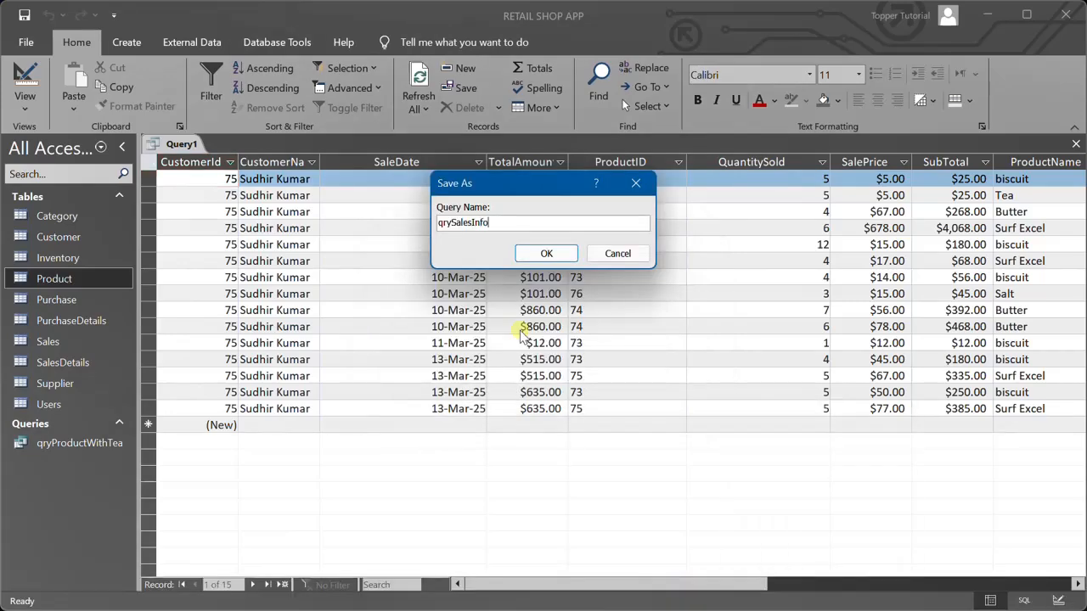
click(546, 253)
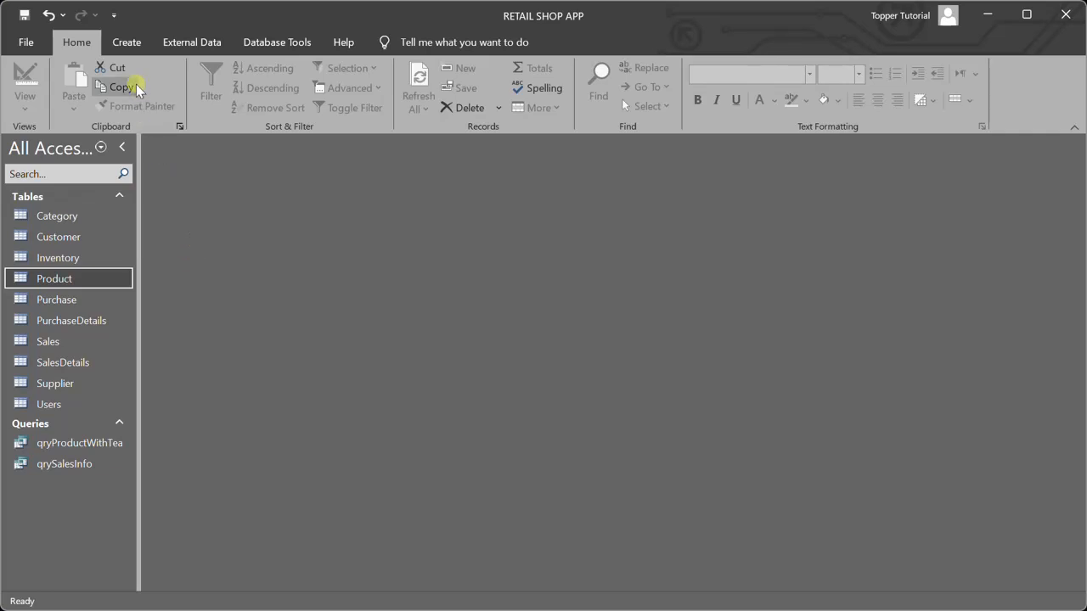
Create another query in design view containing the Customer, Sales, SalesDetails and Product tables
click(126, 44)
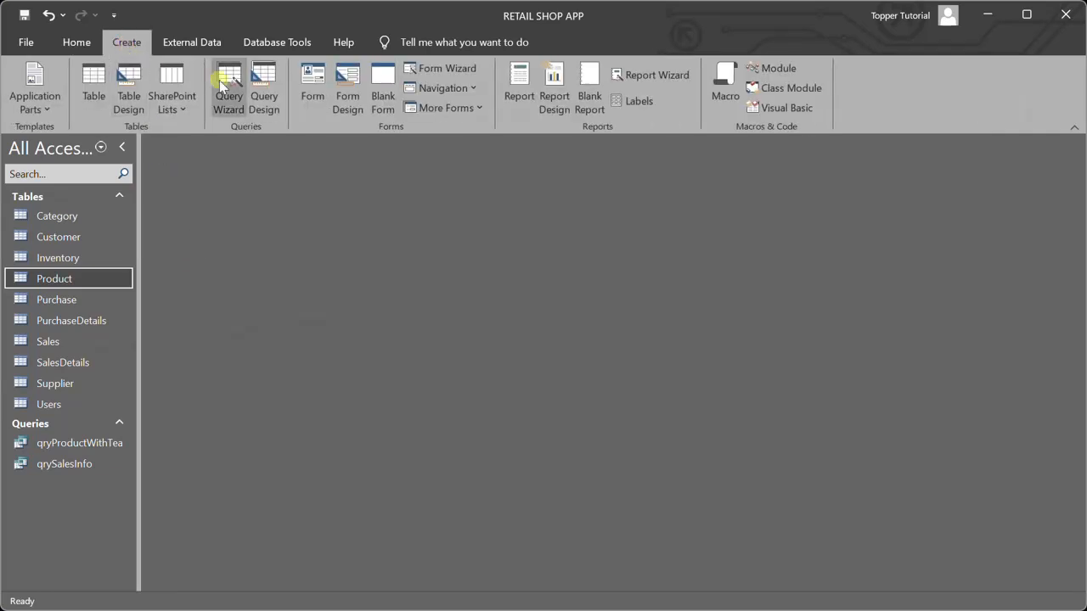
click(263, 95)
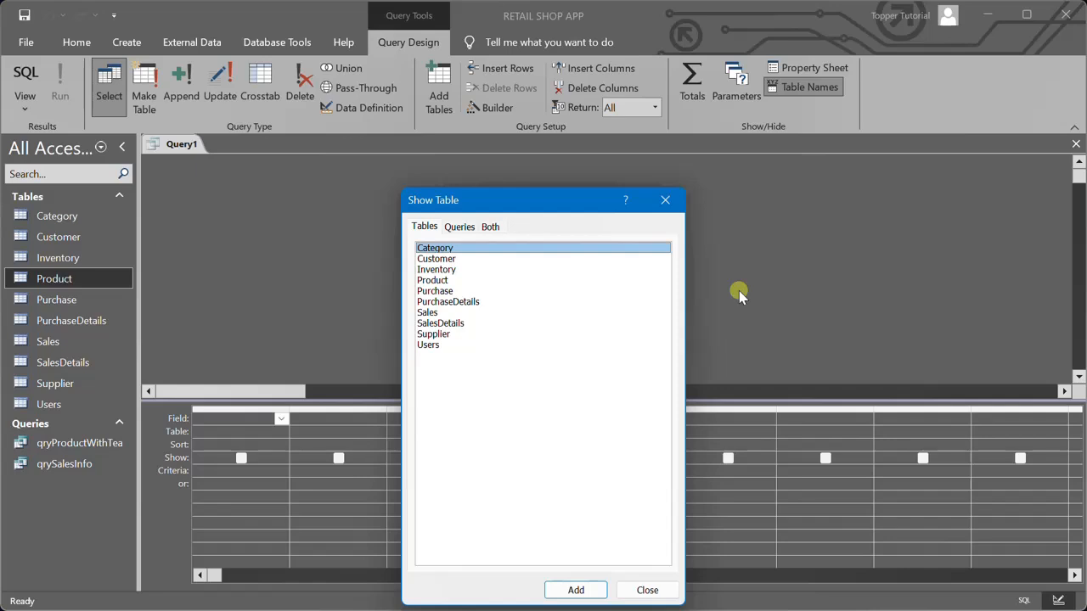
click(442, 259)
double_click(443, 259)
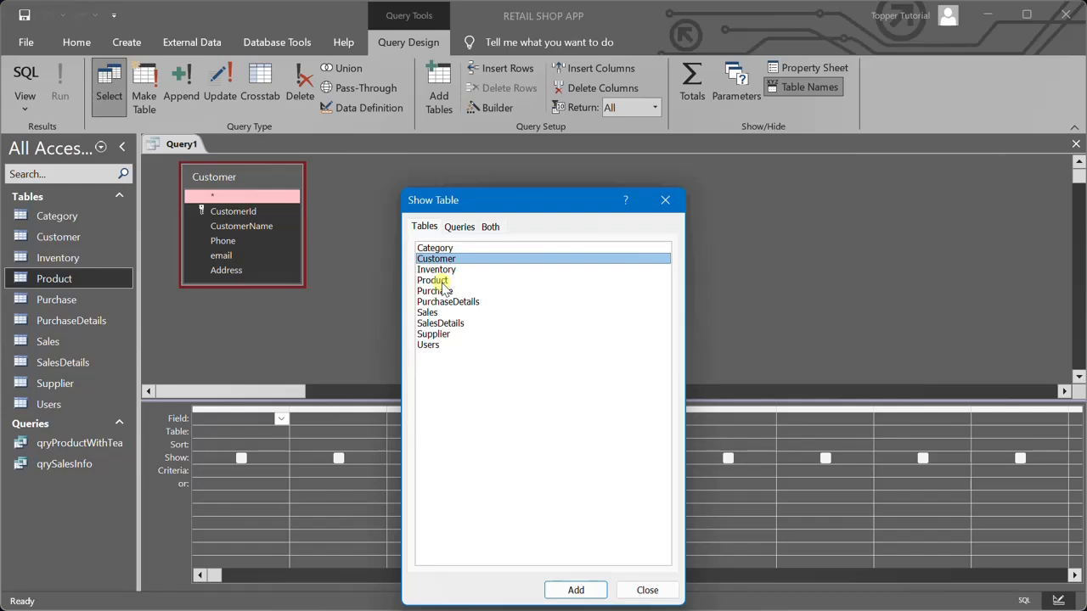
double_click(428, 313)
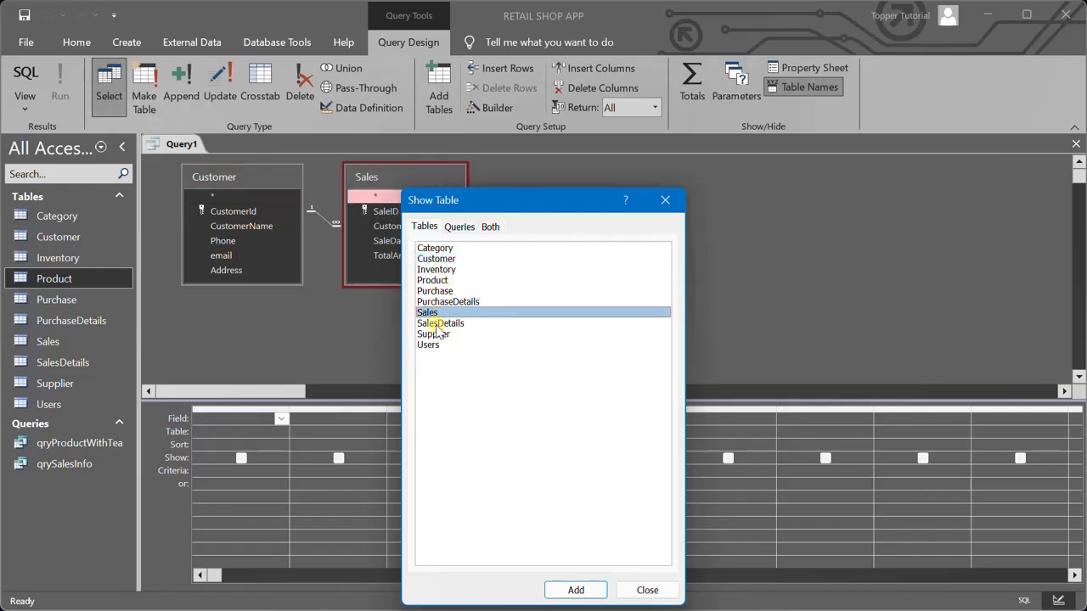
double_click(434, 324)
double_click(432, 280)
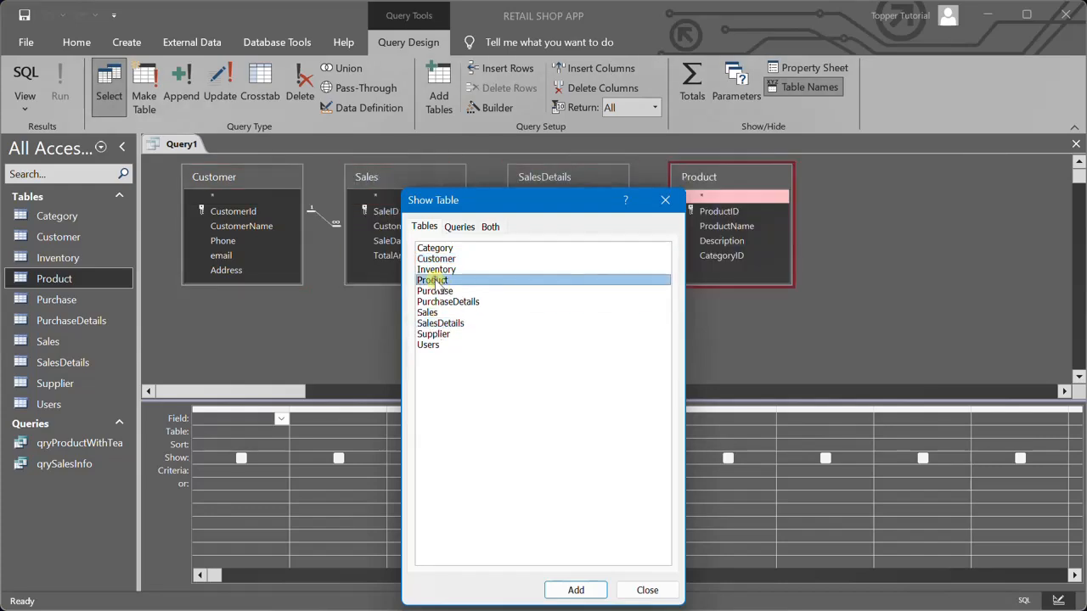
click(666, 200)
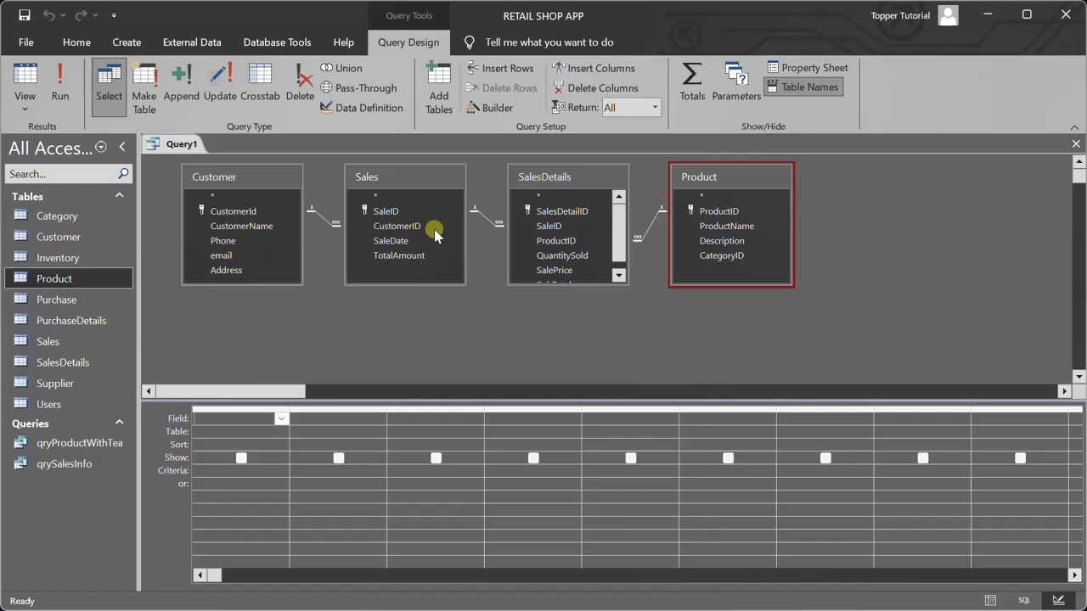
Add CustomerId and CustomerName from Customer, with CustomerId as the first column, followed by SaleDate and TotalAmount from Sales
double_click(272, 228)
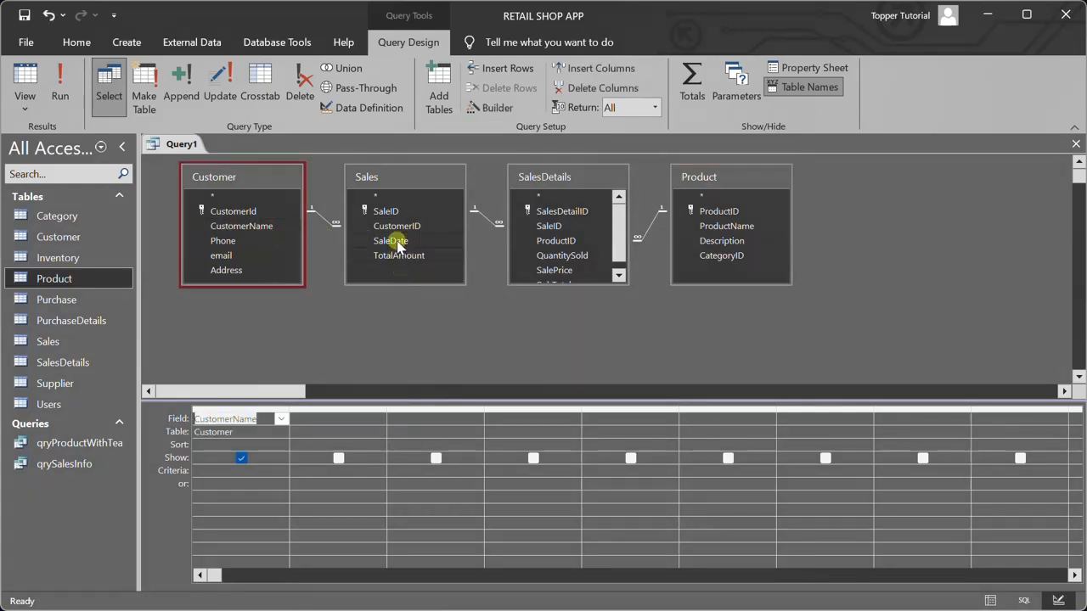
double_click(246, 211)
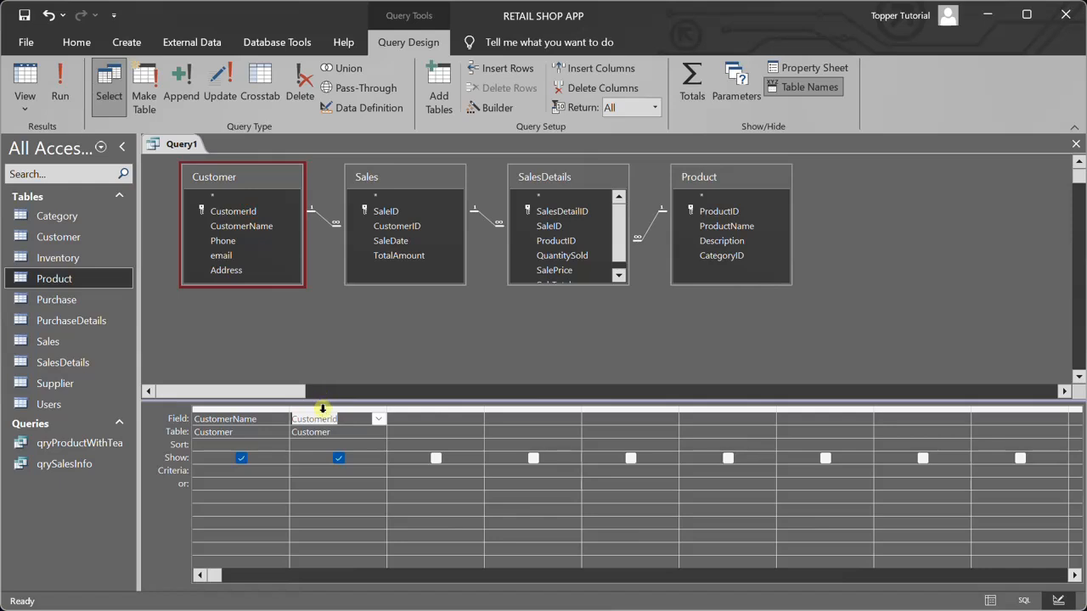
click(324, 408)
drag(323, 416, 245, 421)
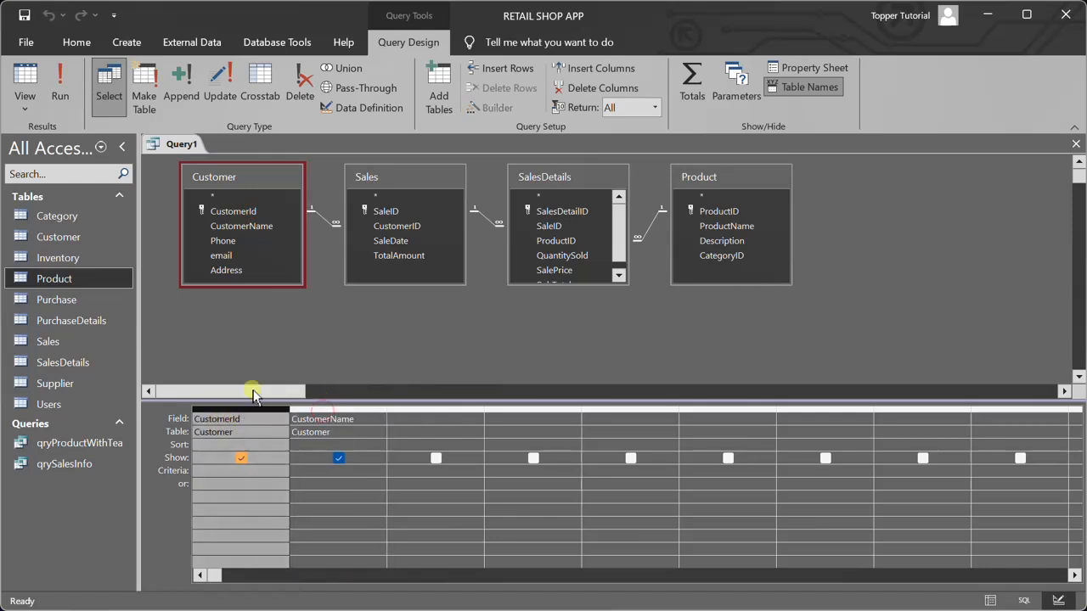
double_click(391, 241)
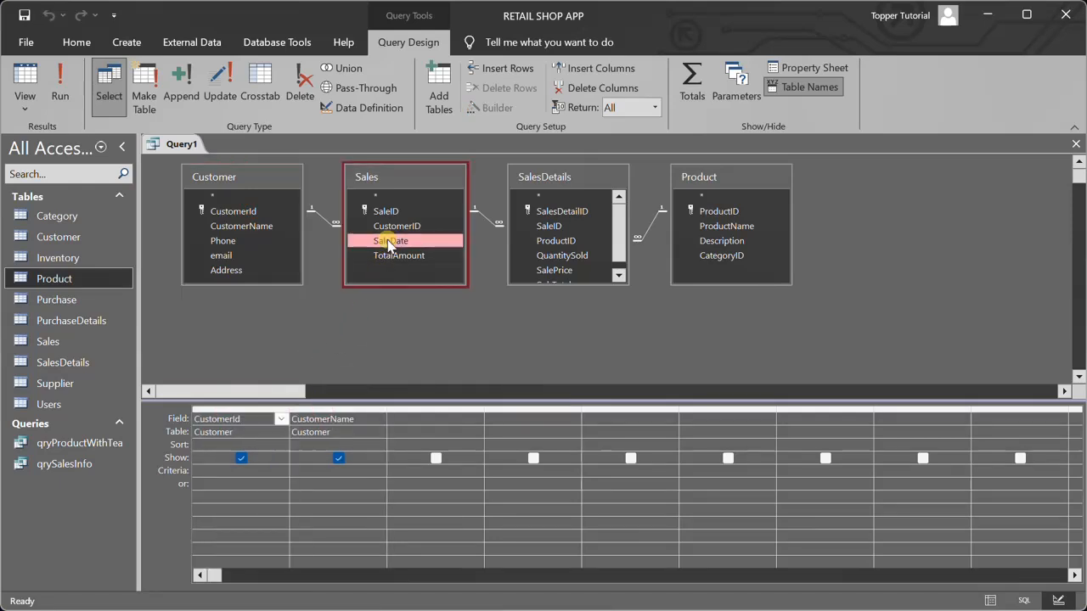
double_click(399, 255)
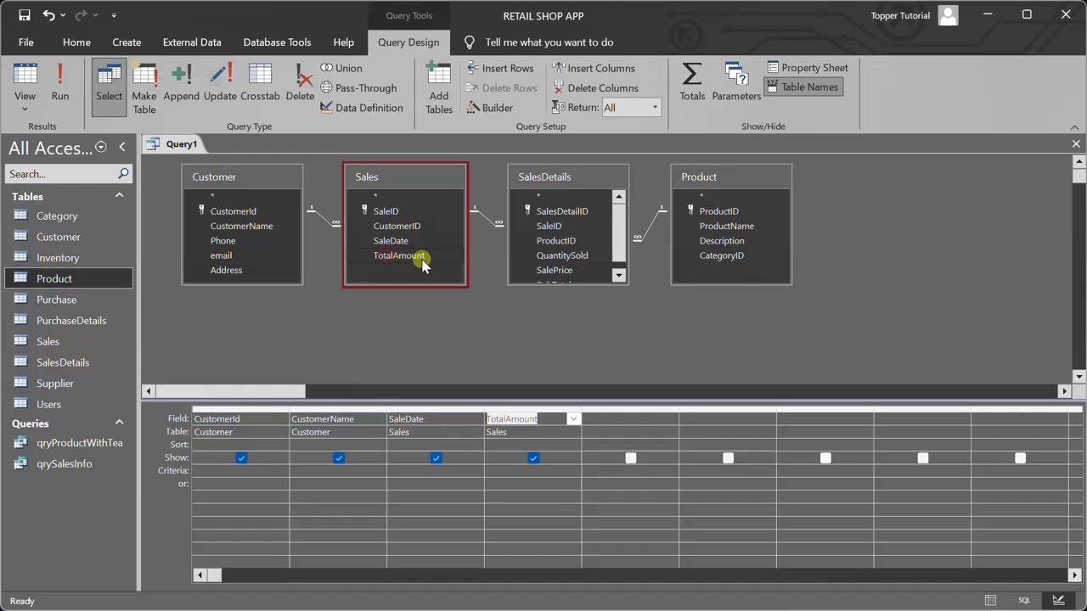
Add ProductID, QuantitySold, SalePrice and SubTotal from SalesDetails, and ProductName from Product, to the new query
double_click(571, 285)
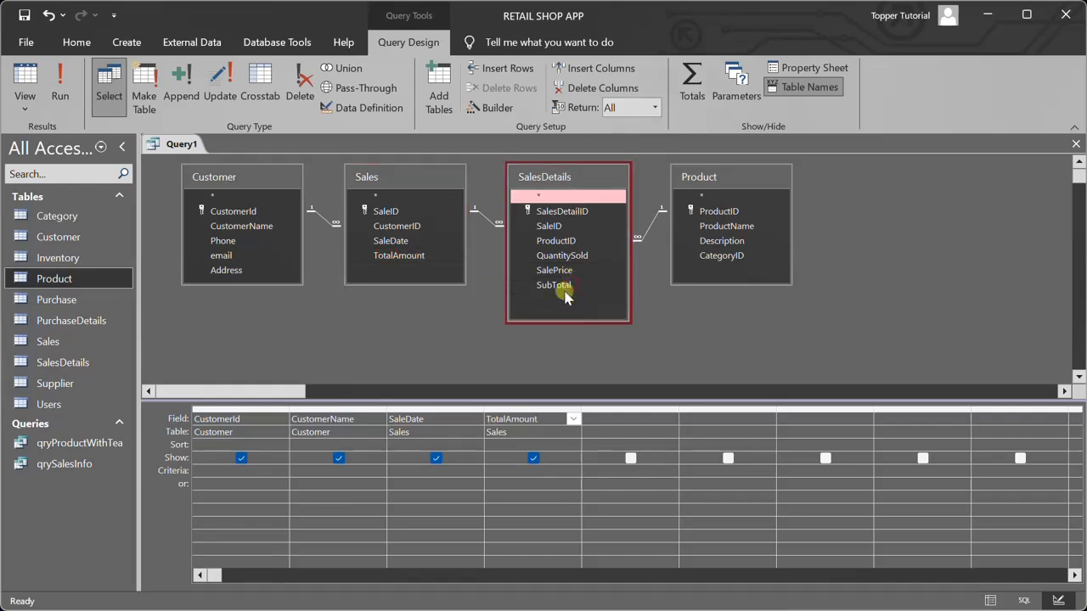
double_click(559, 243)
double_click(556, 255)
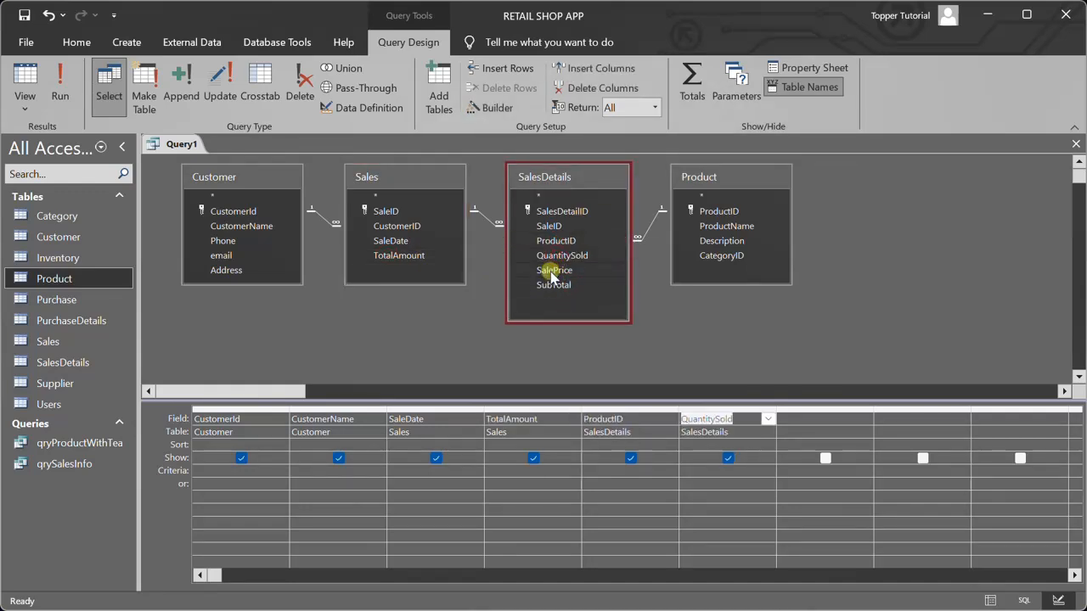
double_click(553, 271)
double_click(558, 285)
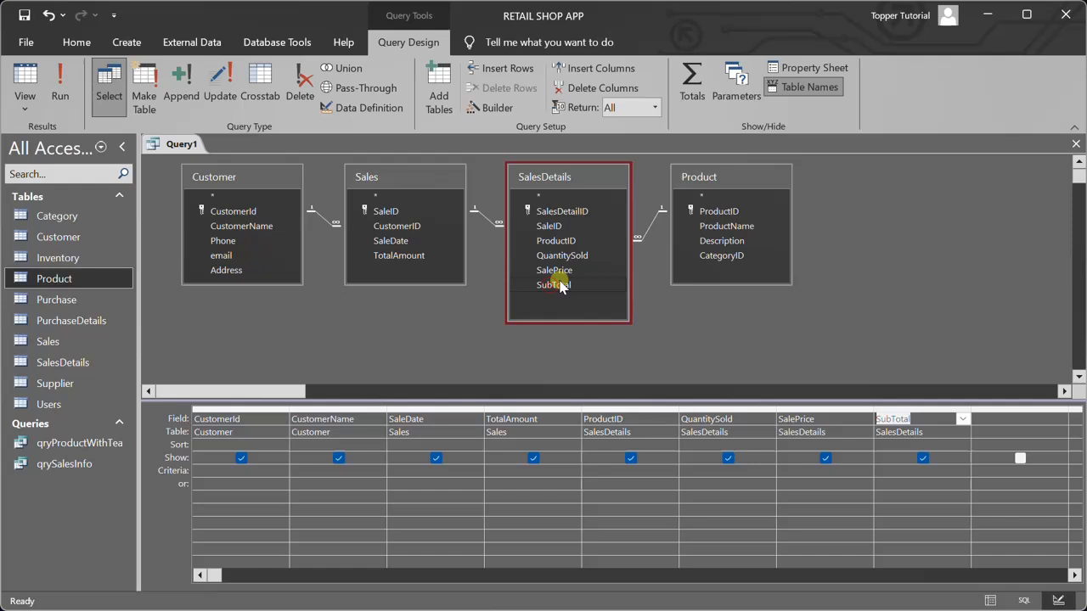
double_click(726, 225)
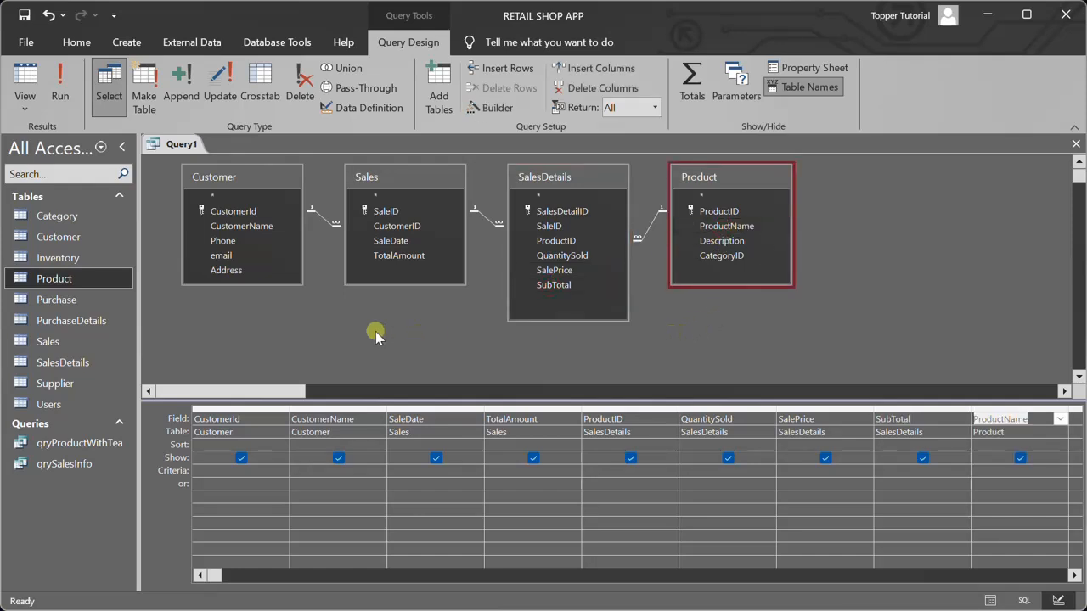
Set the CustomerId criterion to the parameter [Enter Customer ID] and run the query with a customer's ID
click(221, 472)
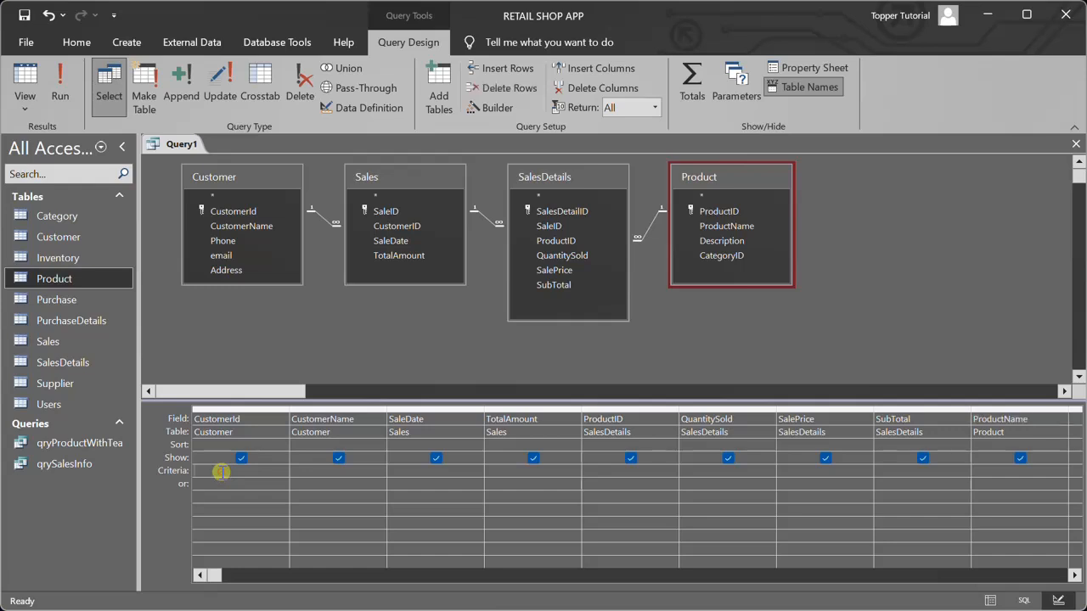
text([Enter Customer ID])
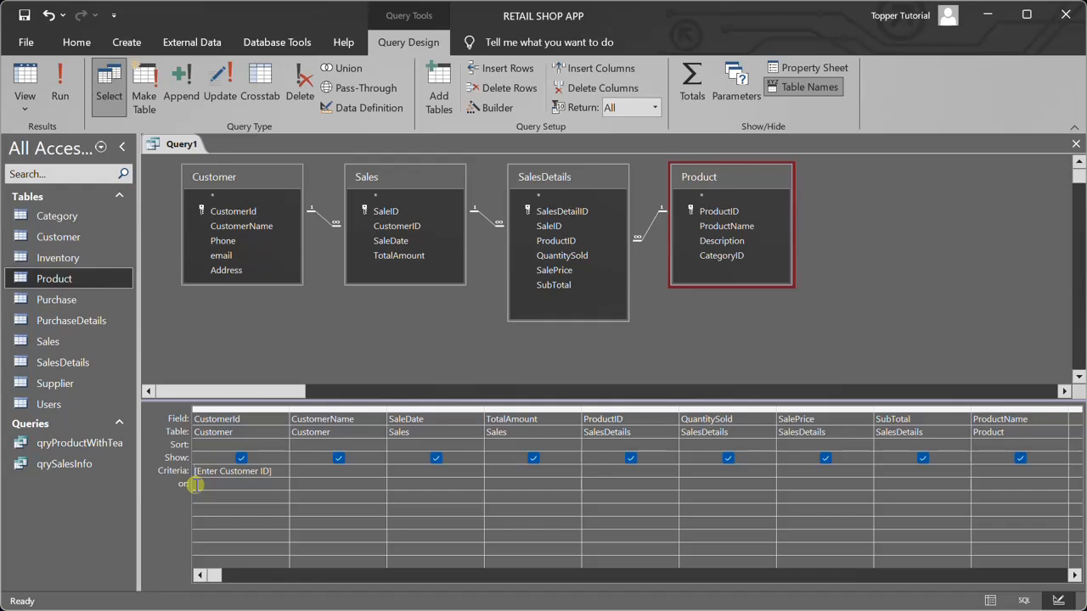
click(63, 91)
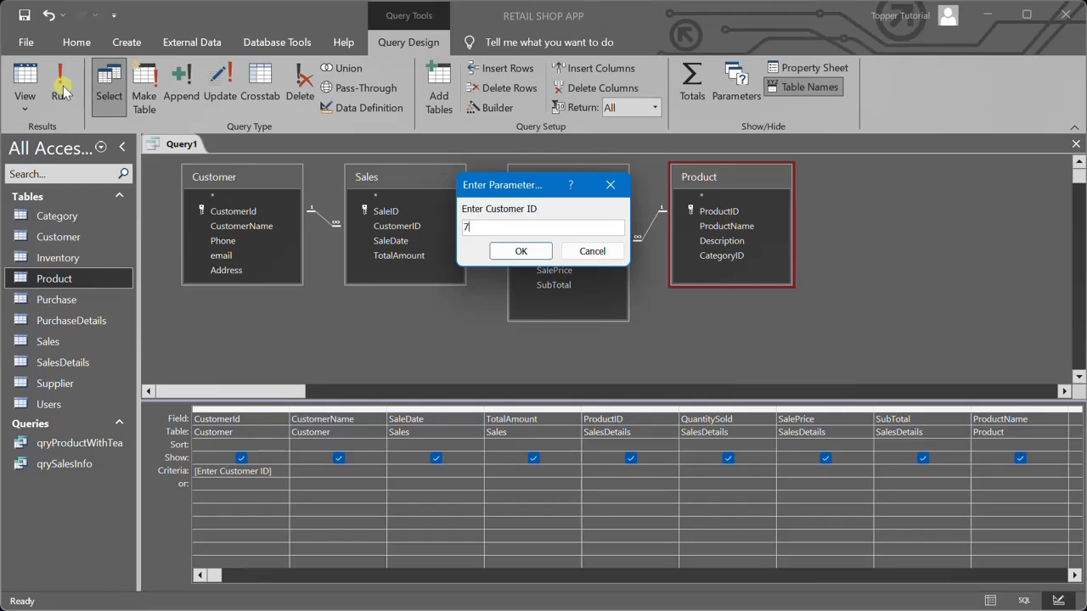
key(Return)
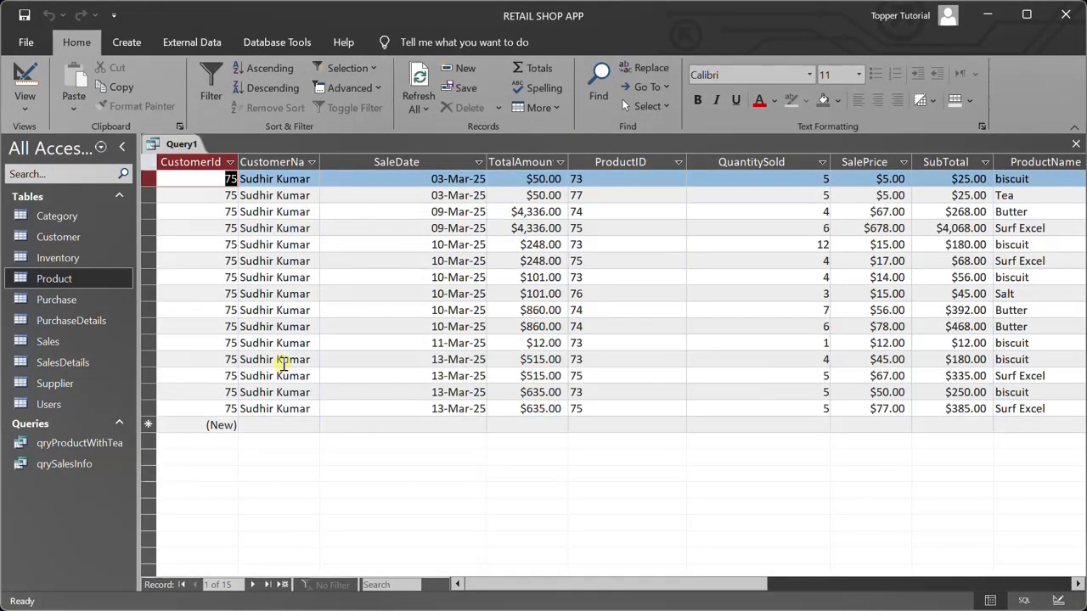
Close the parameter query and save it under the name qrySalesByCustomerID
click(1076, 144)
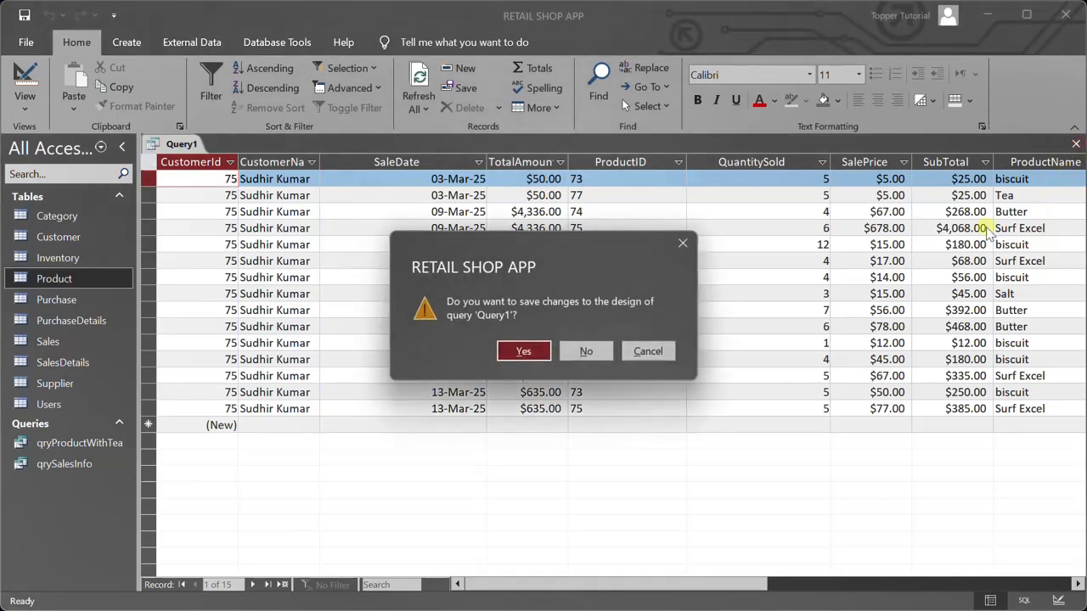
click(524, 351)
text(q)
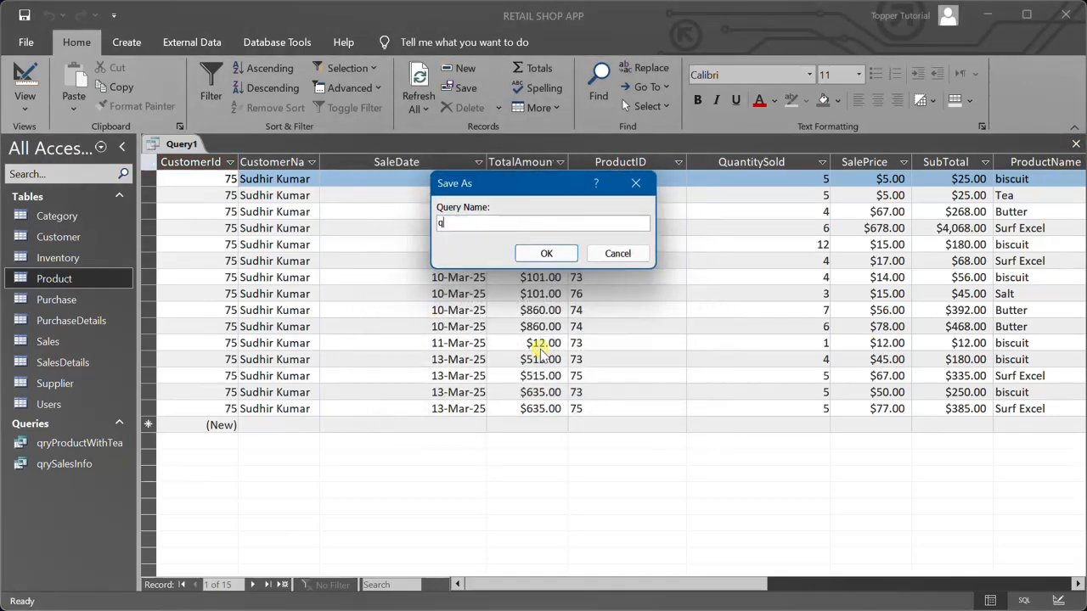
text(rySalesByCustomerID)
click(536, 255)
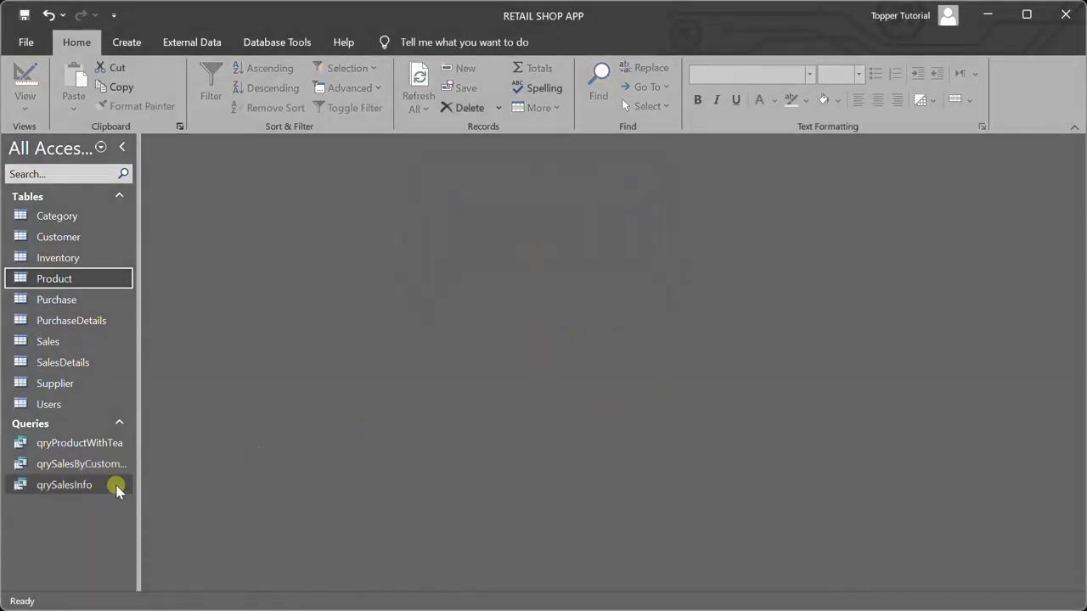
Run the saved qrySalesByCustomerID query with a different customer's ID, examine that customer's sales, and close it
drag(137, 472, 240, 475)
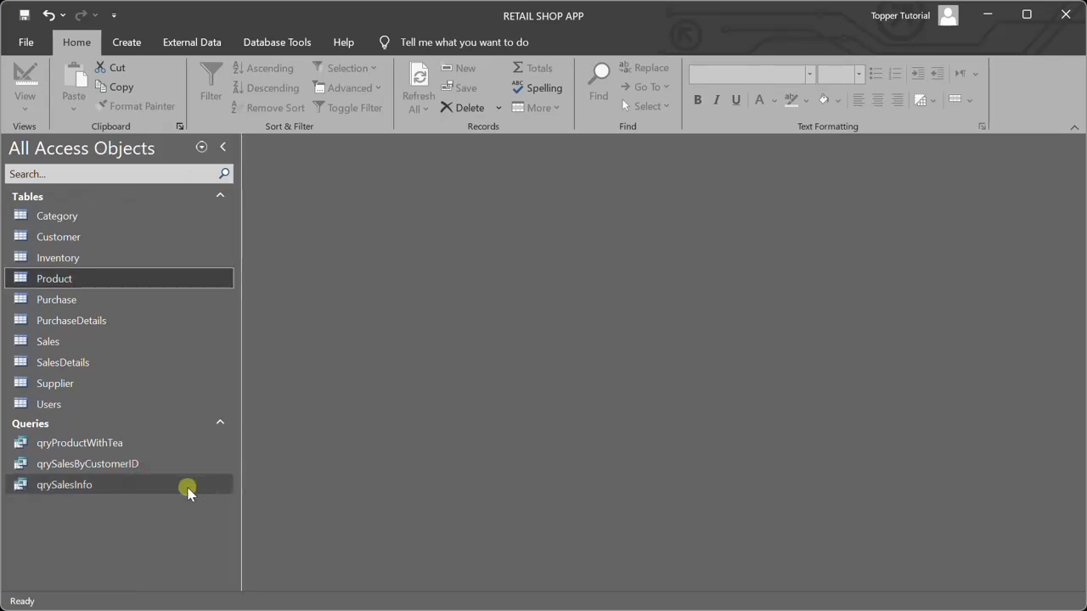
double_click(117, 468)
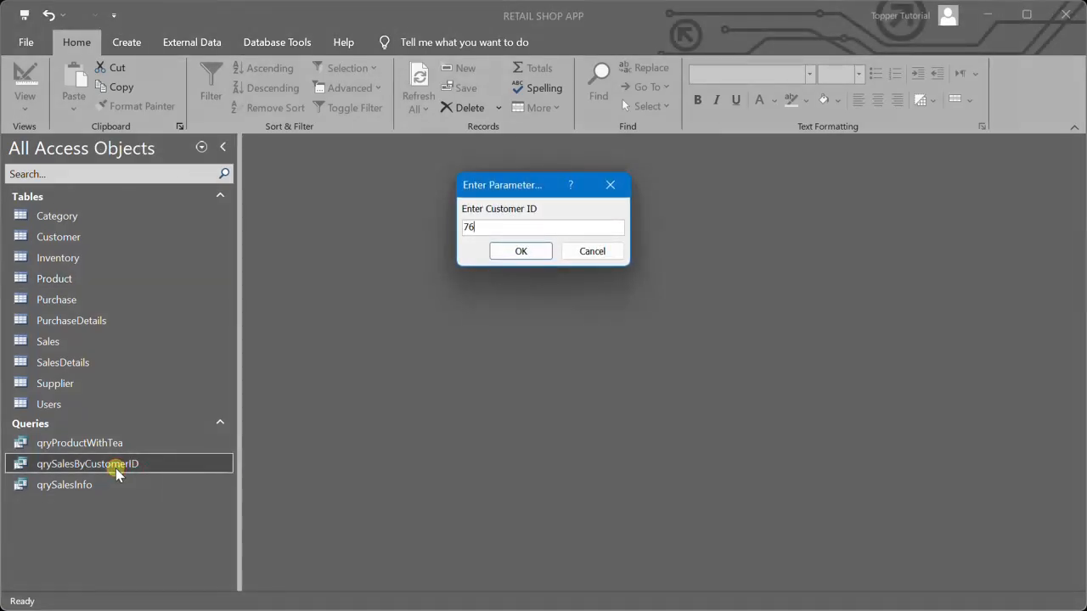
key(Return)
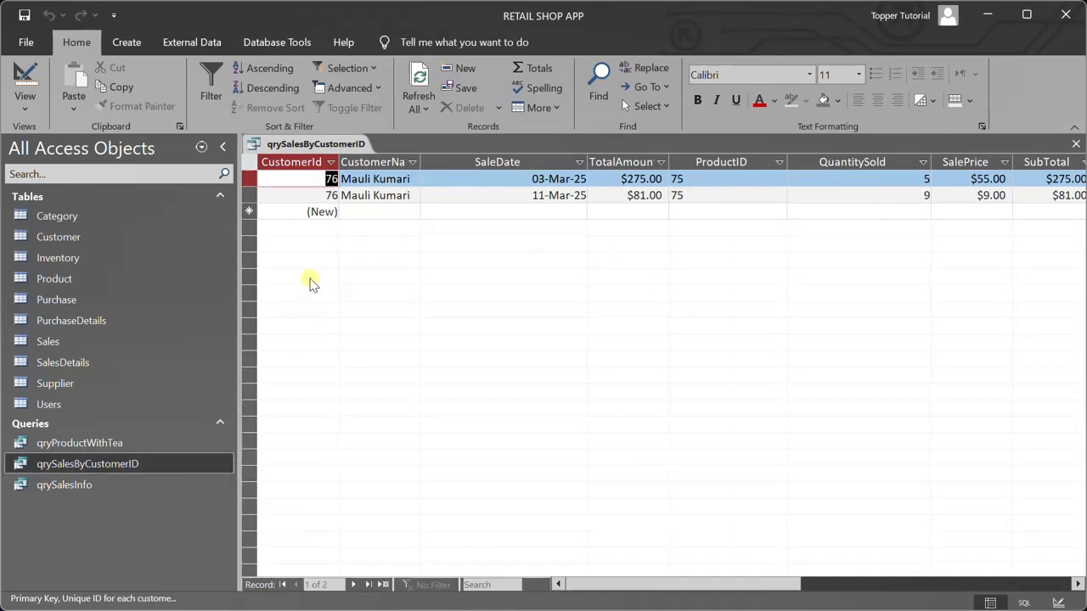
click(1076, 143)
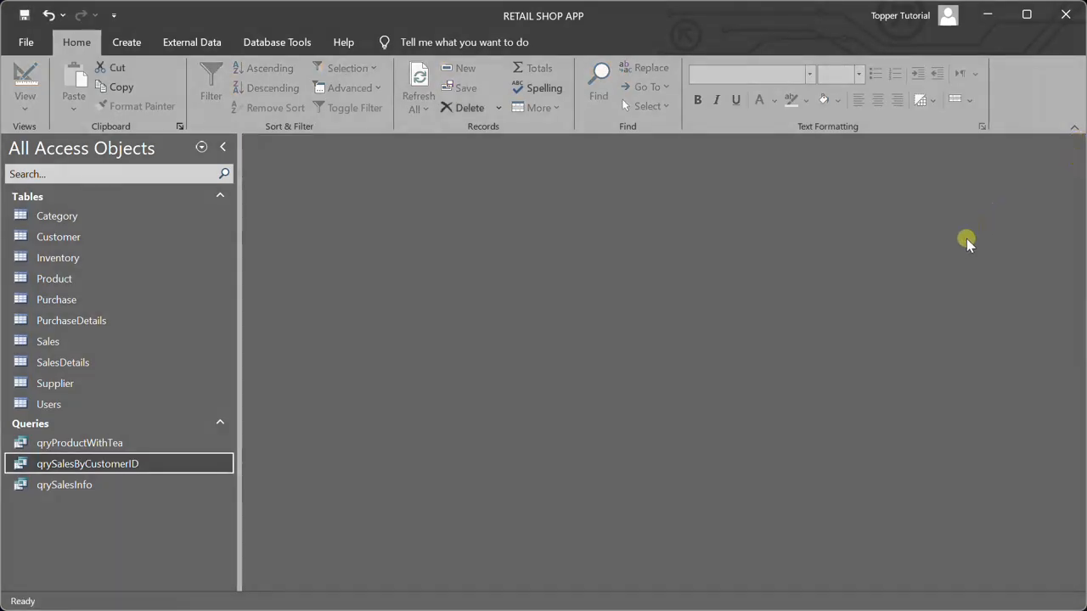